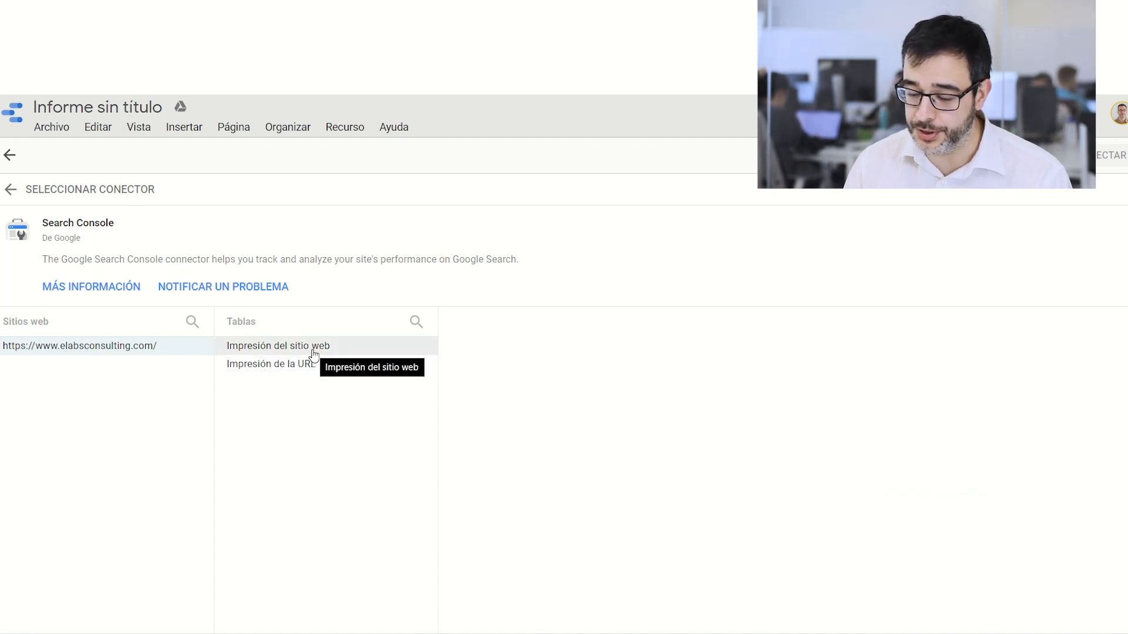
# Step: Connect the Search Console data for elabsconsulting.com using the Impresión del sitio web table, without creating a calculated field
pyautogui.click(313, 351)
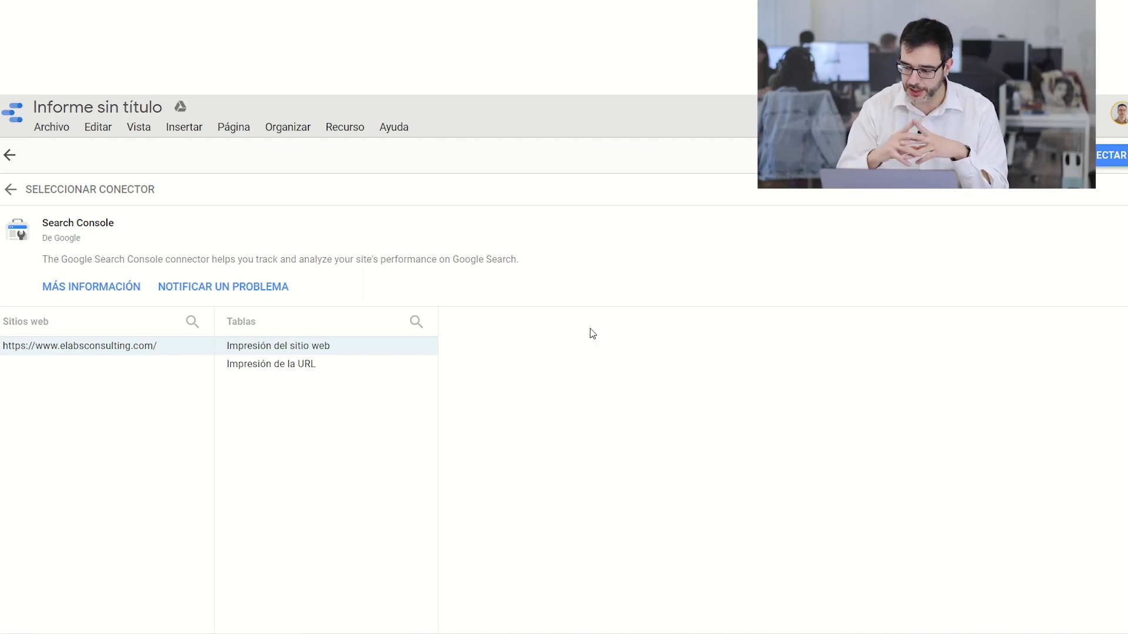
pyautogui.click(1105, 162)
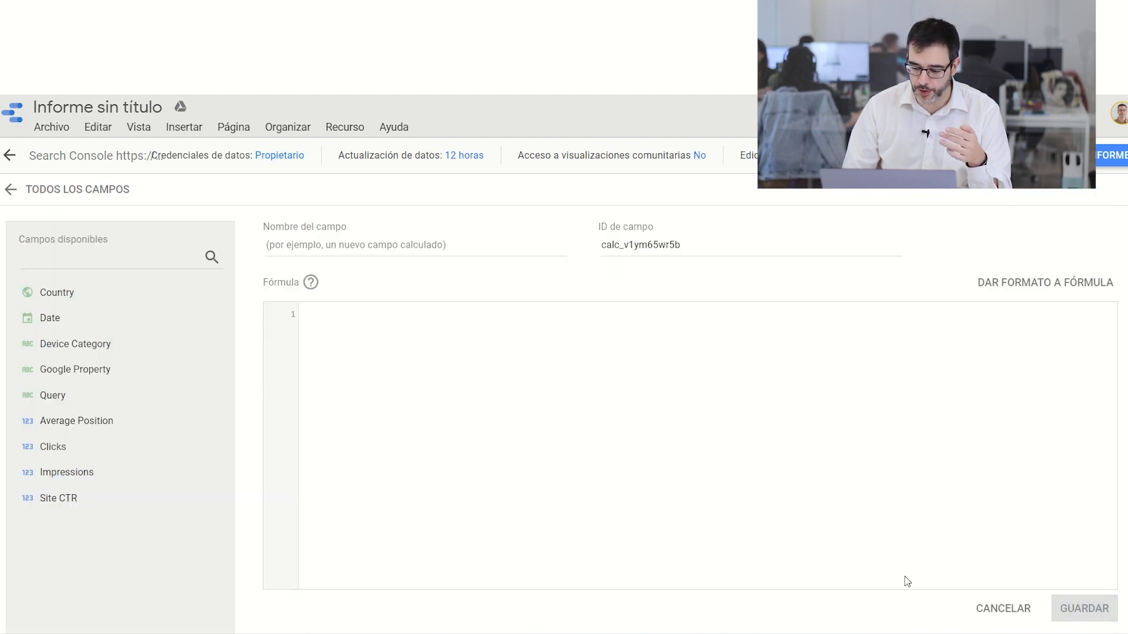
pyautogui.click(988, 608)
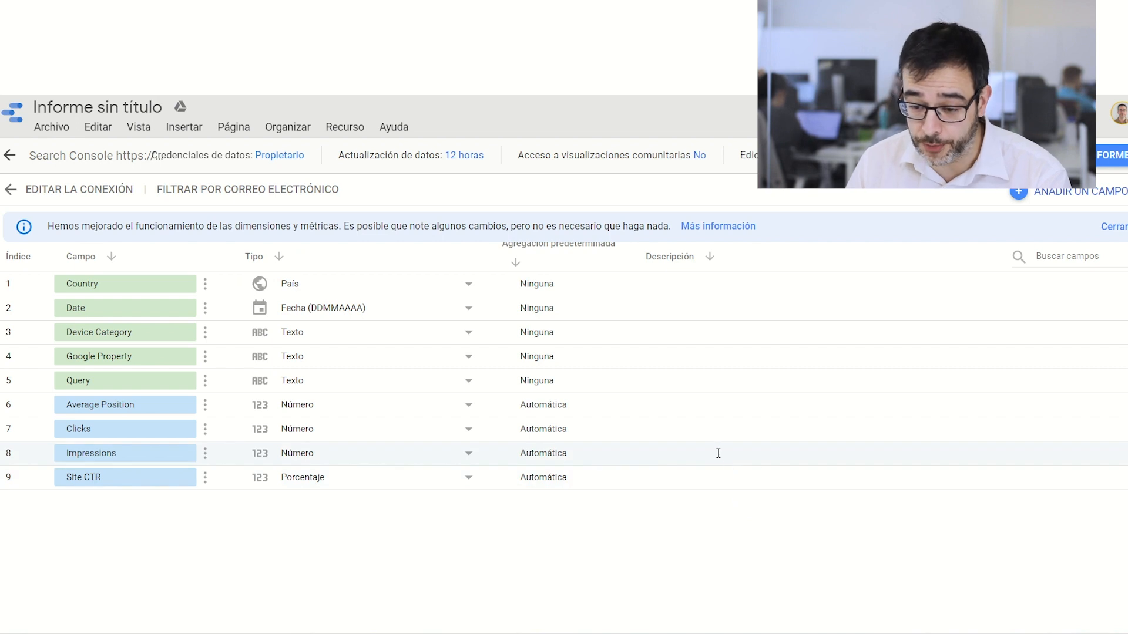
# Step: Rename the Search Console data source as Elabs - GSC - Web
pyautogui.click(75, 151)
pyautogui.tripleClick(80, 151)
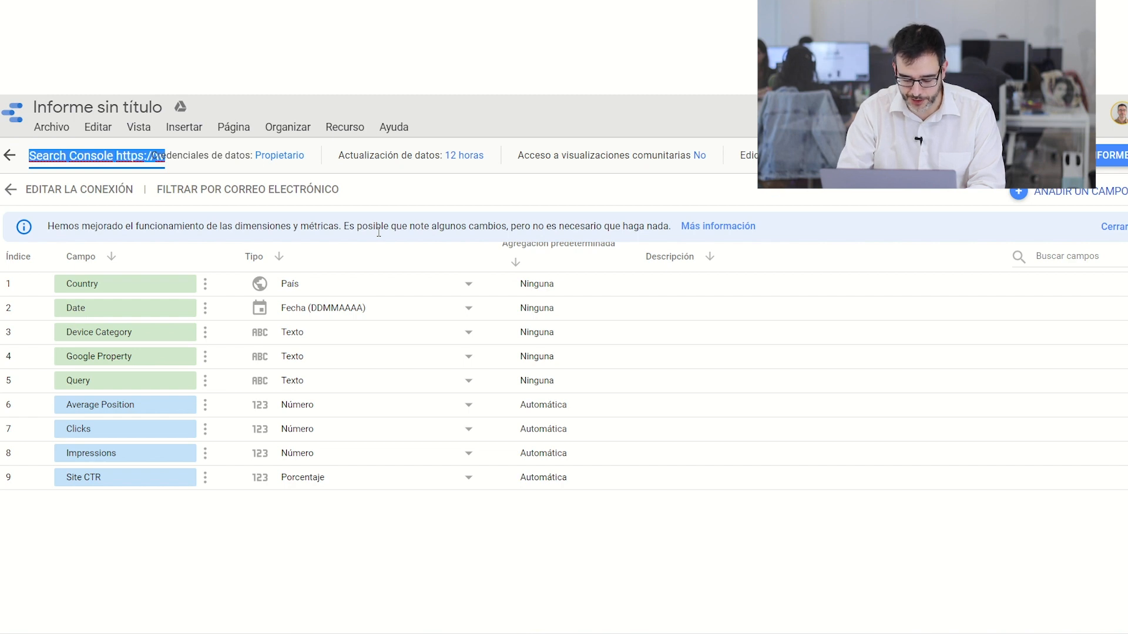
pyautogui.write('Elabs')
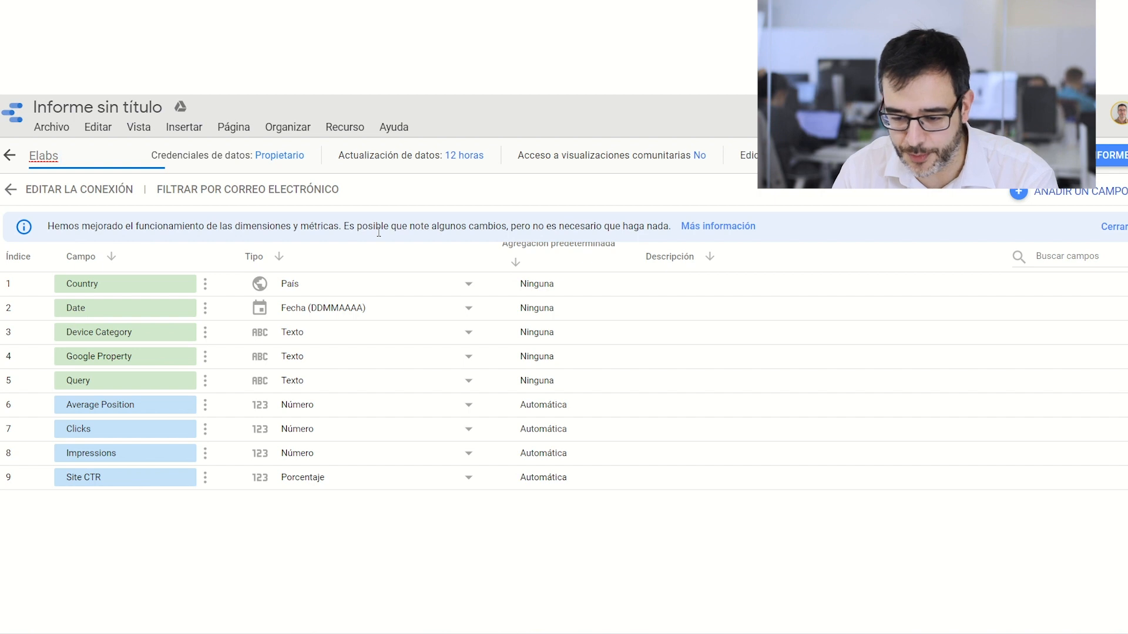
pyautogui.write(' - ')
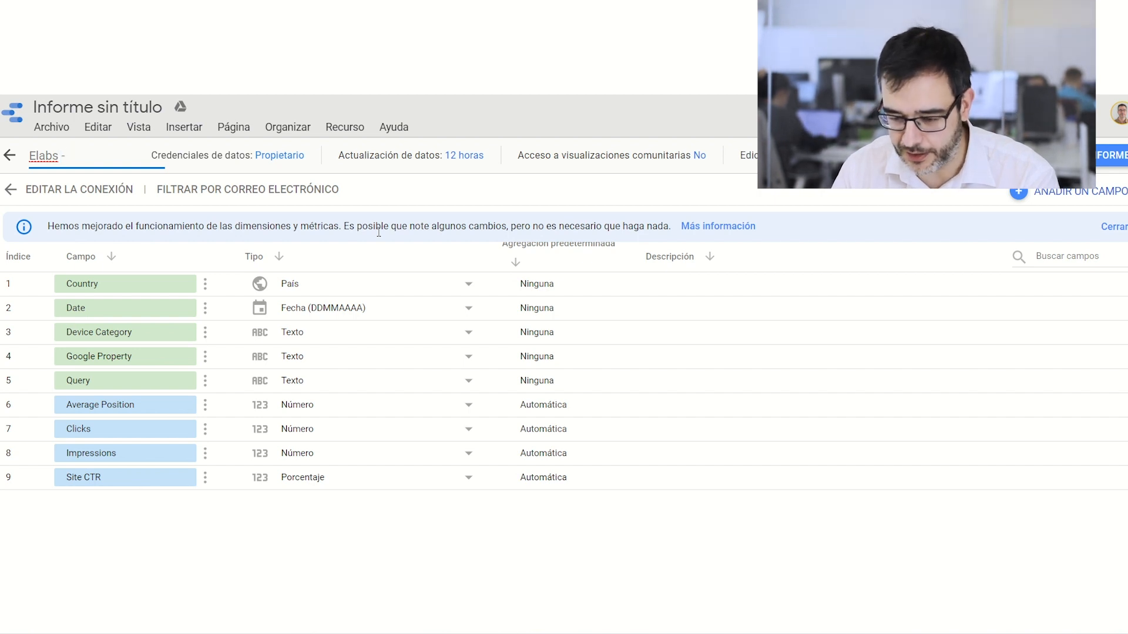
pyautogui.write('GSC ')
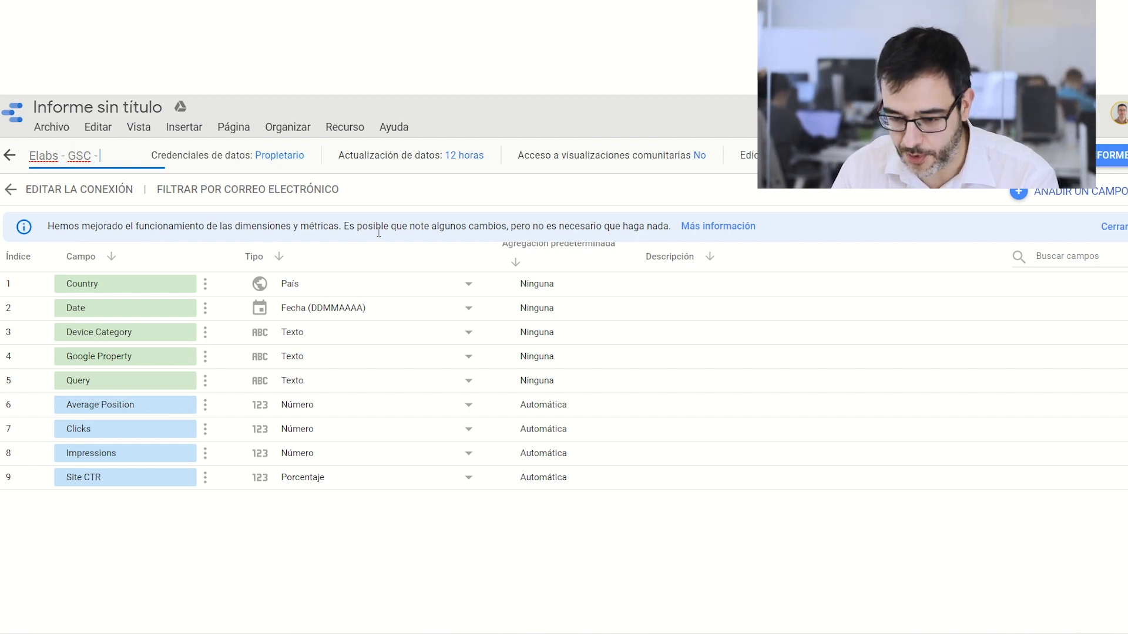
pyautogui.write('- Web')
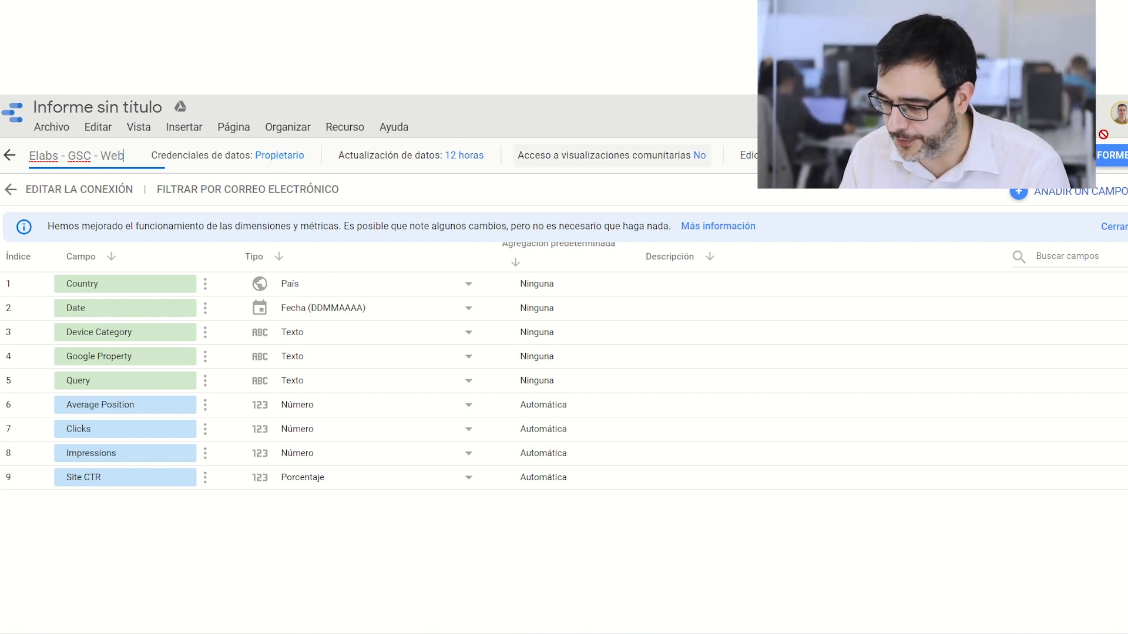
# Step: Add the Elabs - GSC - Web data source to the report and return to the report page
pyautogui.click(1102, 155)
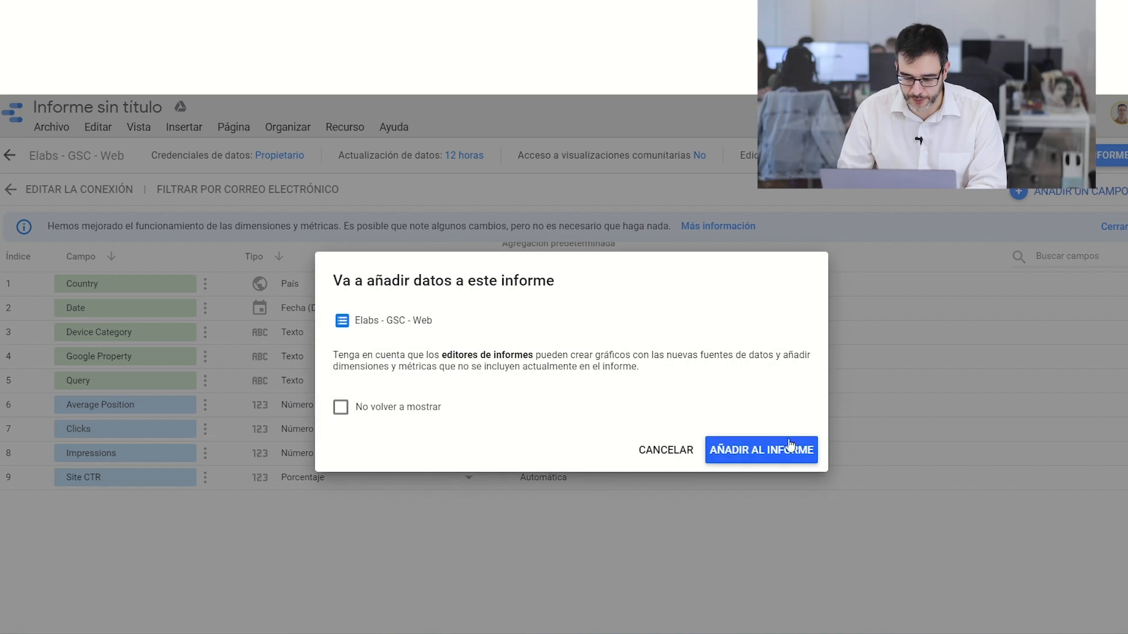
pyautogui.click(754, 458)
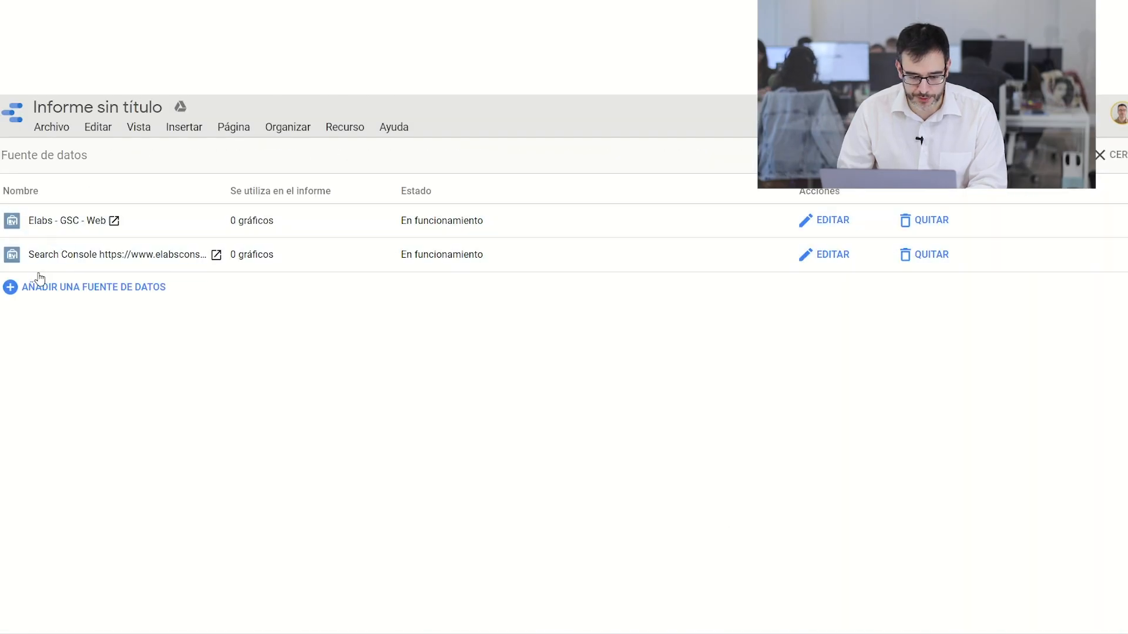
pyautogui.click(1120, 161)
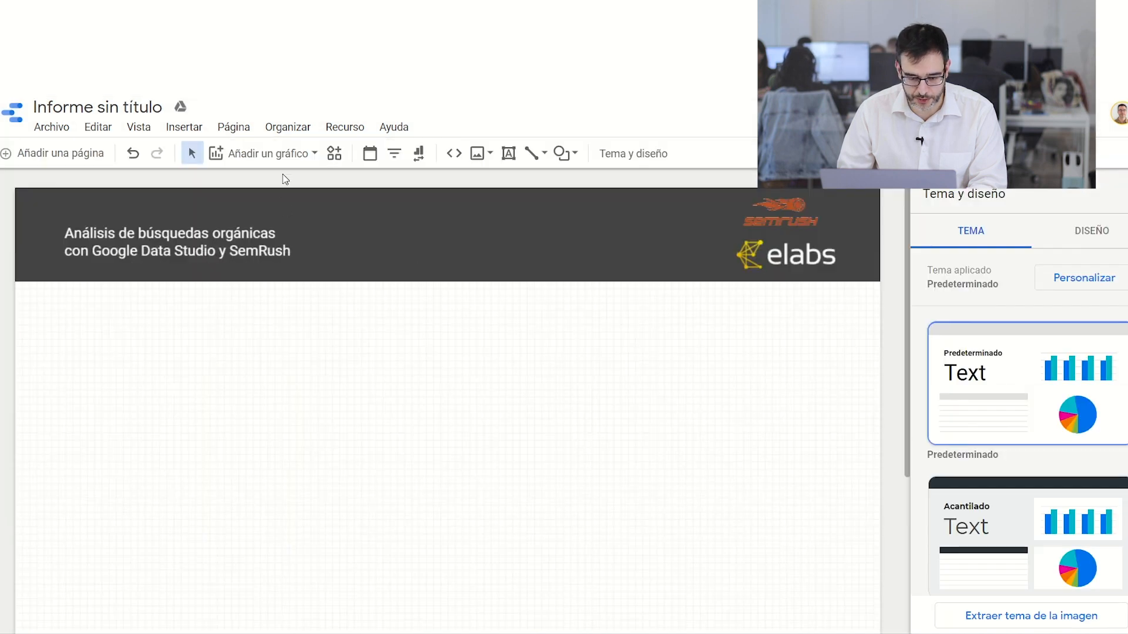
# Step: Insert a table chart on the report page, just below the dark header
pyautogui.click(270, 154)
pyautogui.click(229, 203)
pyautogui.moveTo(54, 304); pyautogui.dragTo(329, 507)
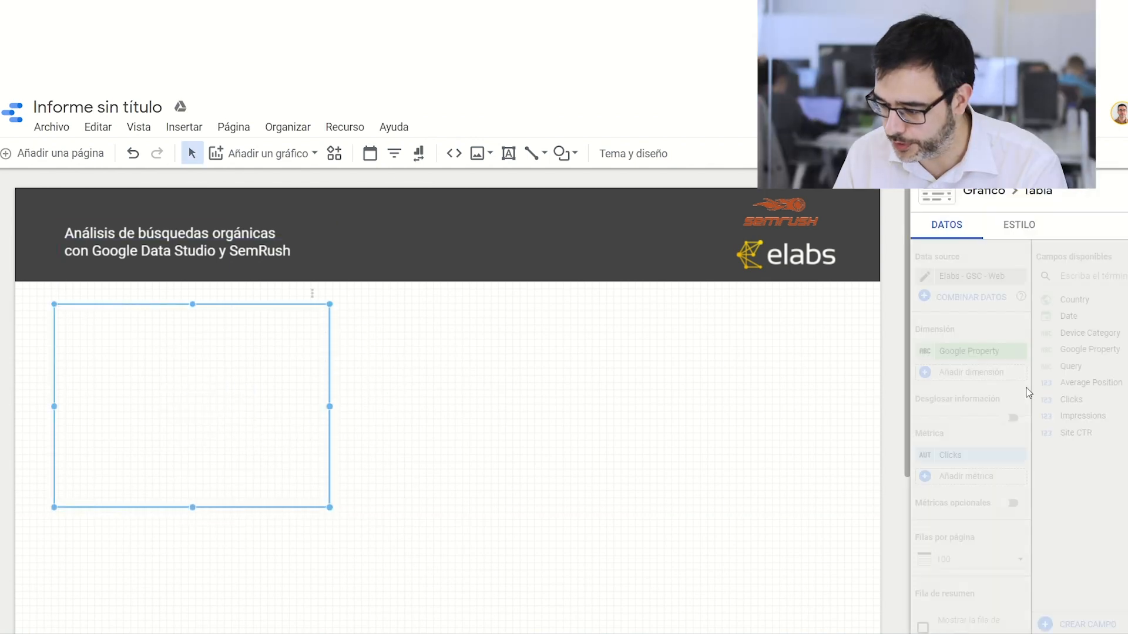
# Step: Replace the table's dimension with Query and add Impressions as a second metric
pyautogui.scroll(-3, 1025, 397)
pyautogui.scroll(2, 1023, 406)
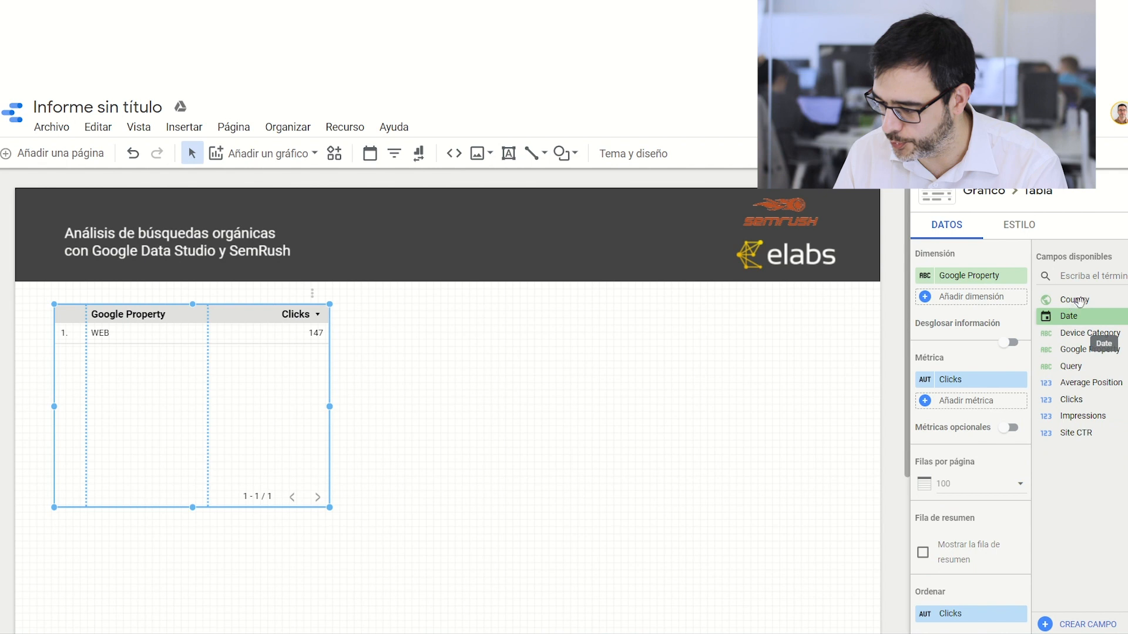
pyautogui.moveTo(1069, 366); pyautogui.dragTo(1017, 319)
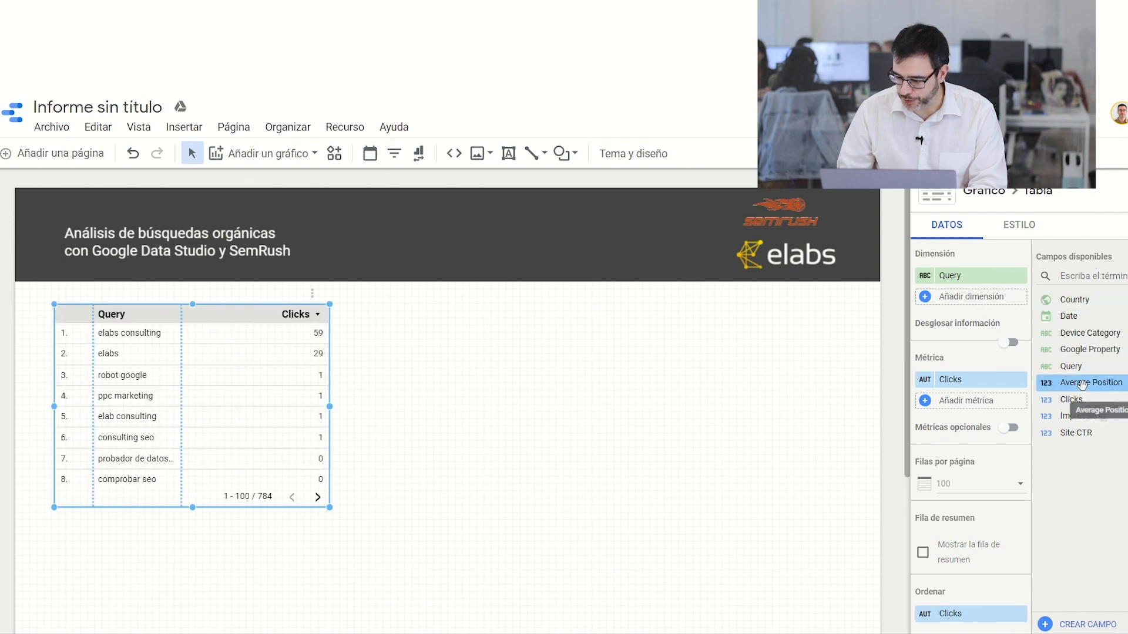
pyautogui.moveTo(1084, 402); pyautogui.dragTo(969, 402)
# Step: Make the table wider and shorter, and limit it to 10 rows per page
pyautogui.moveTo(333, 510); pyautogui.dragTo(550, 442)
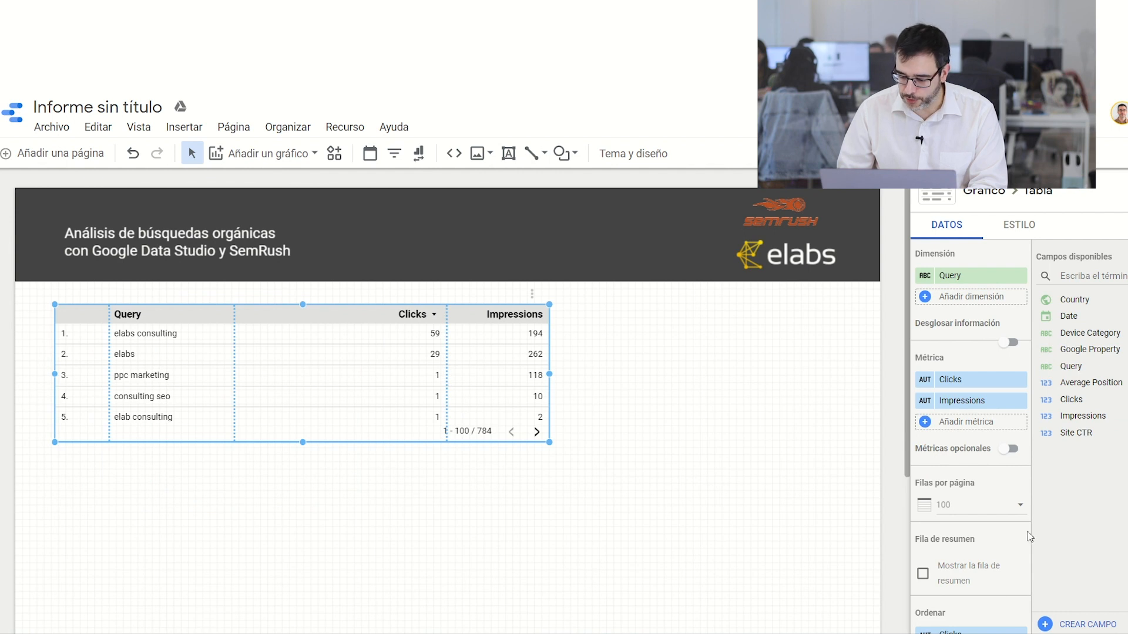
pyautogui.click(1014, 517)
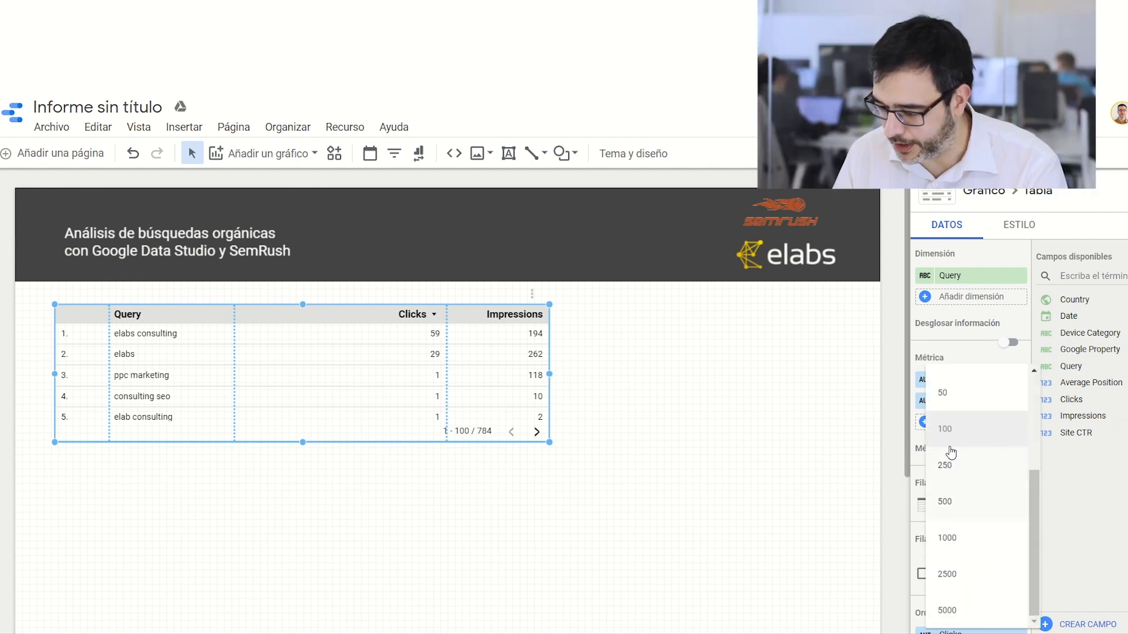
pyautogui.scroll(3, 952, 461)
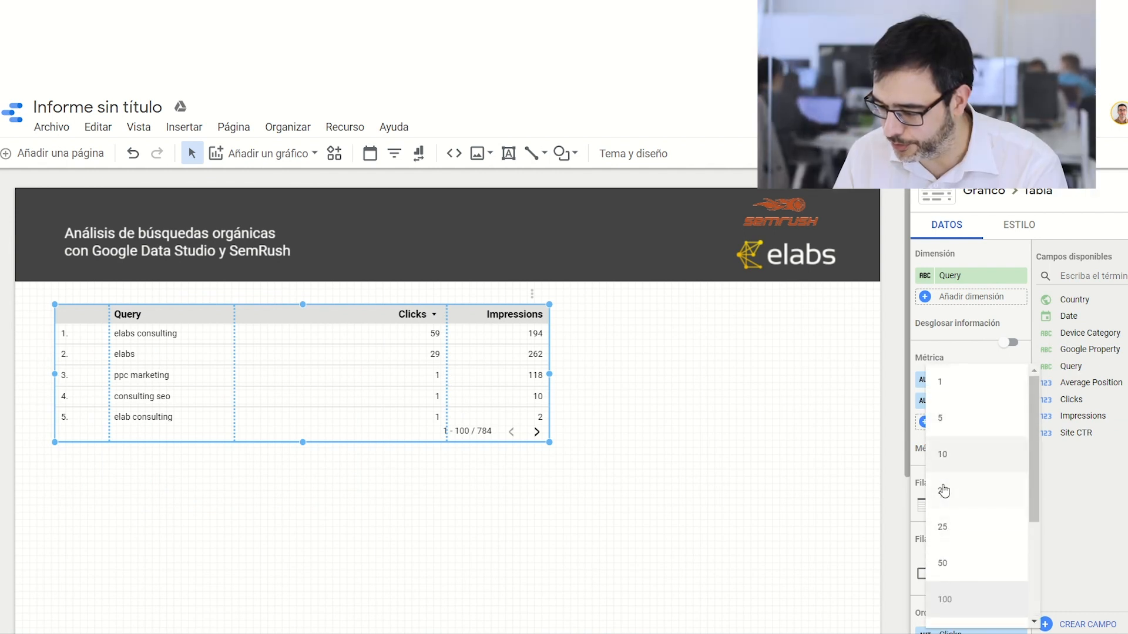
pyautogui.click(946, 464)
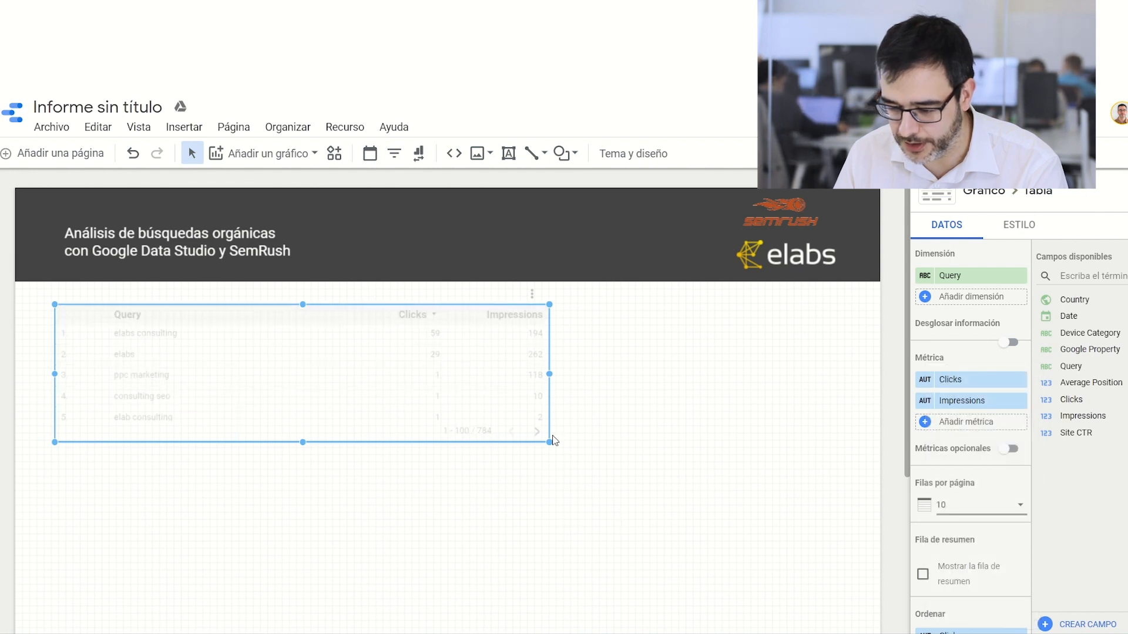
pyautogui.moveTo(549, 439); pyautogui.dragTo(460, 445)
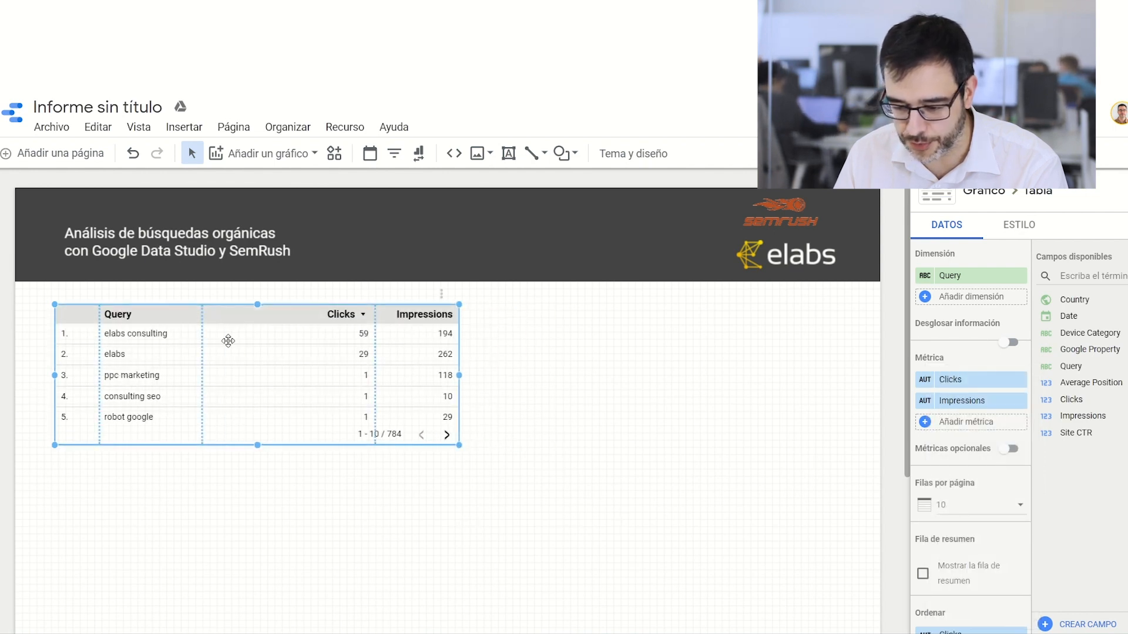
pyautogui.scroll(-3, 438, 478)
pyautogui.scroll(3, 433, 488)
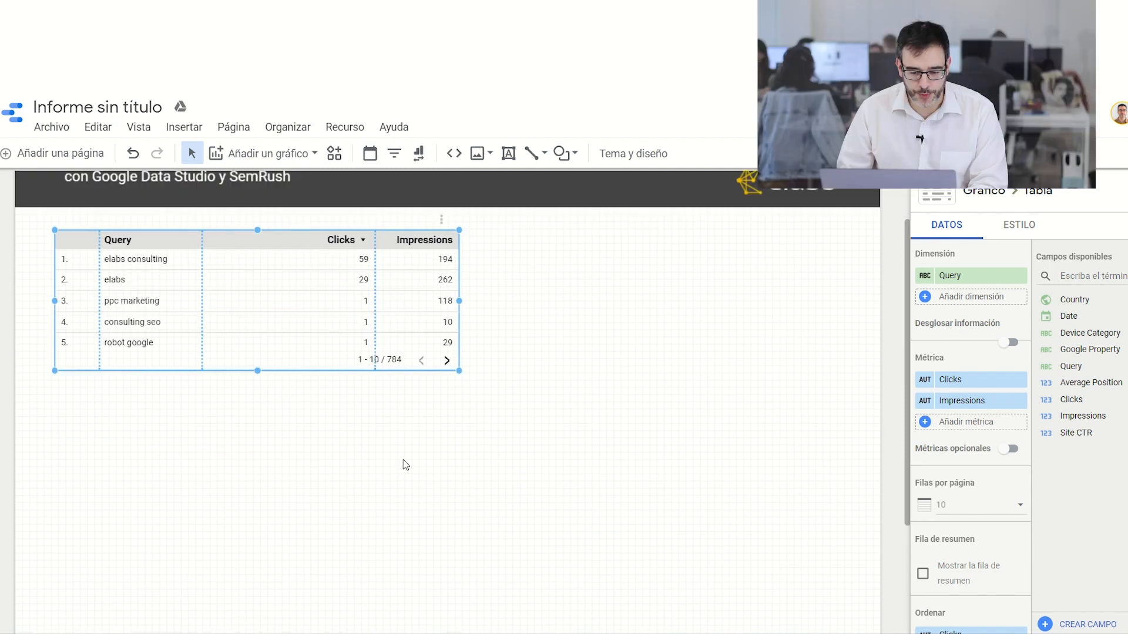
# Step: Start adding another data source to the report with the SEMrush Position Tracking partner connector
pyautogui.click(351, 130)
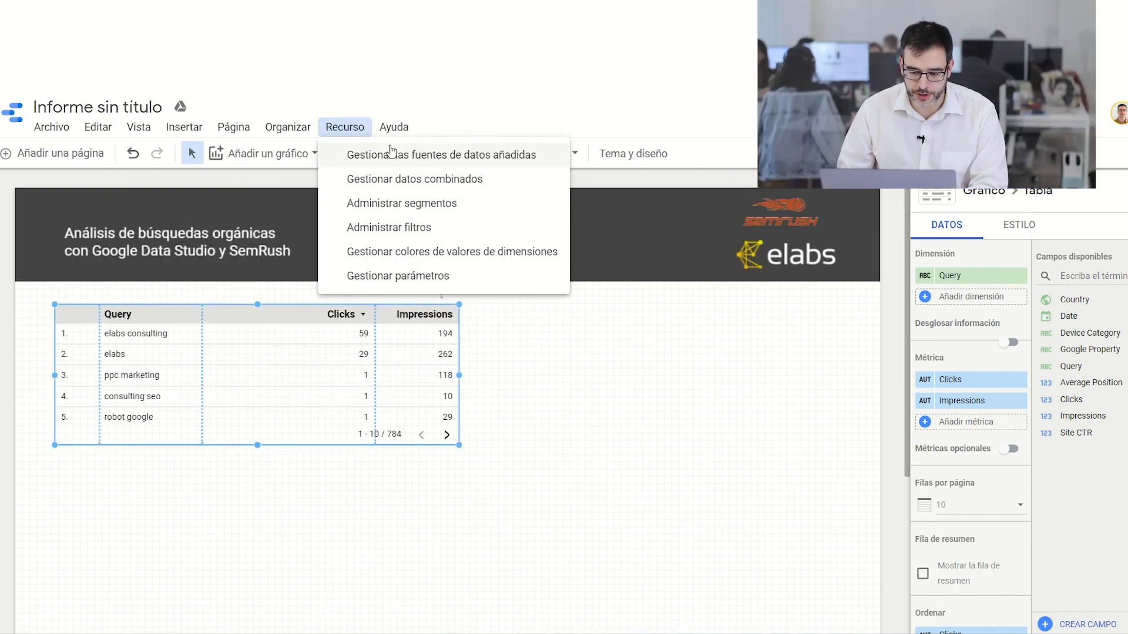
pyautogui.click(393, 168)
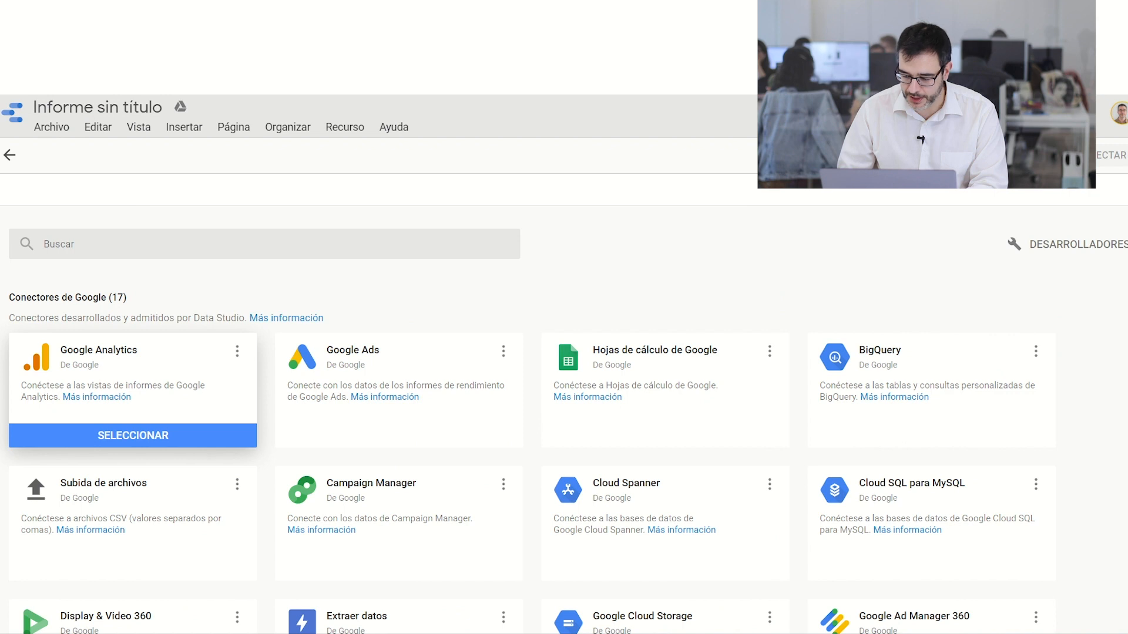
pyautogui.scroll(-10, 1098, 343)
pyautogui.scroll(-2, 303, 457)
pyautogui.scroll(1, 298, 456)
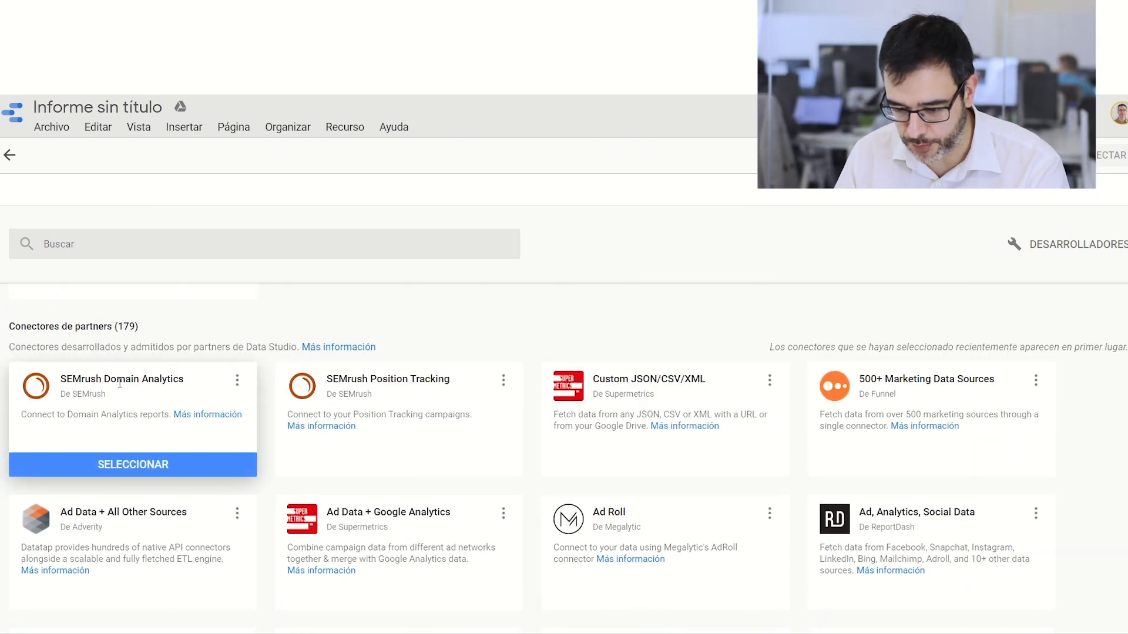
pyautogui.click(422, 473)
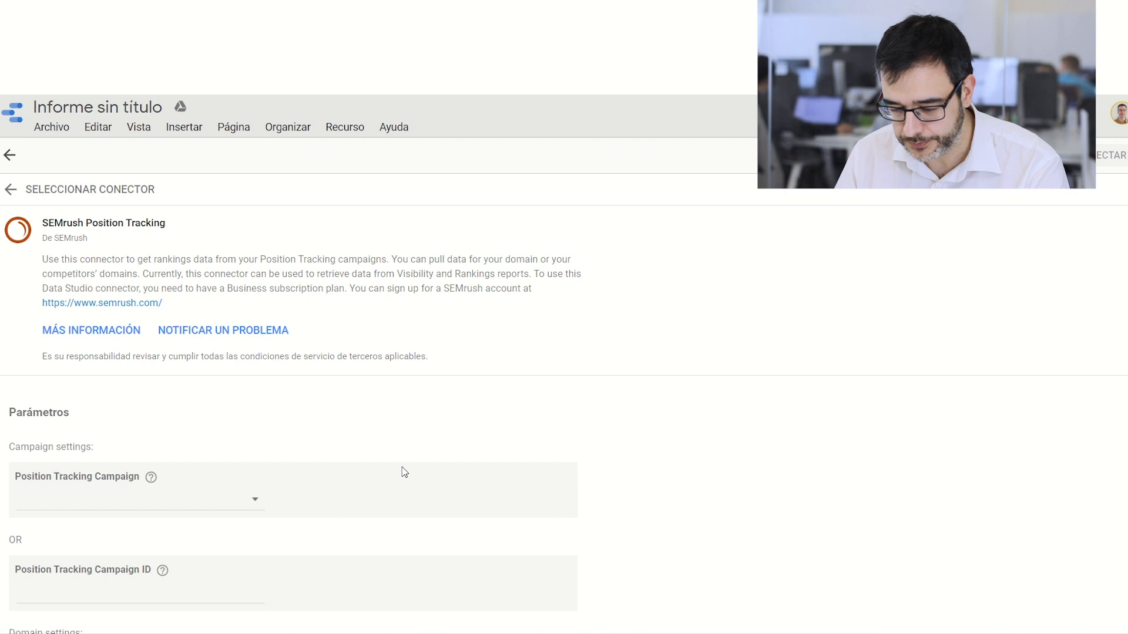
# Step: Choose the elabsconsulting.com desktop - Spain (google) campaign as the Position Tracking campaign
pyautogui.scroll(-3, 325, 393)
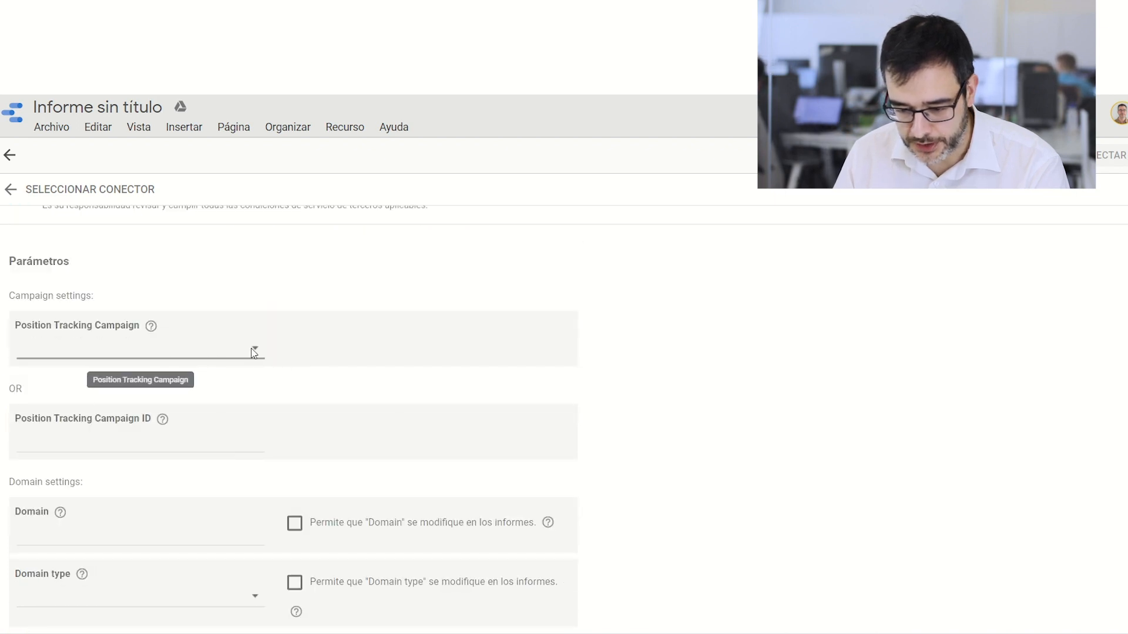
pyautogui.click(254, 353)
pyautogui.click(144, 350)
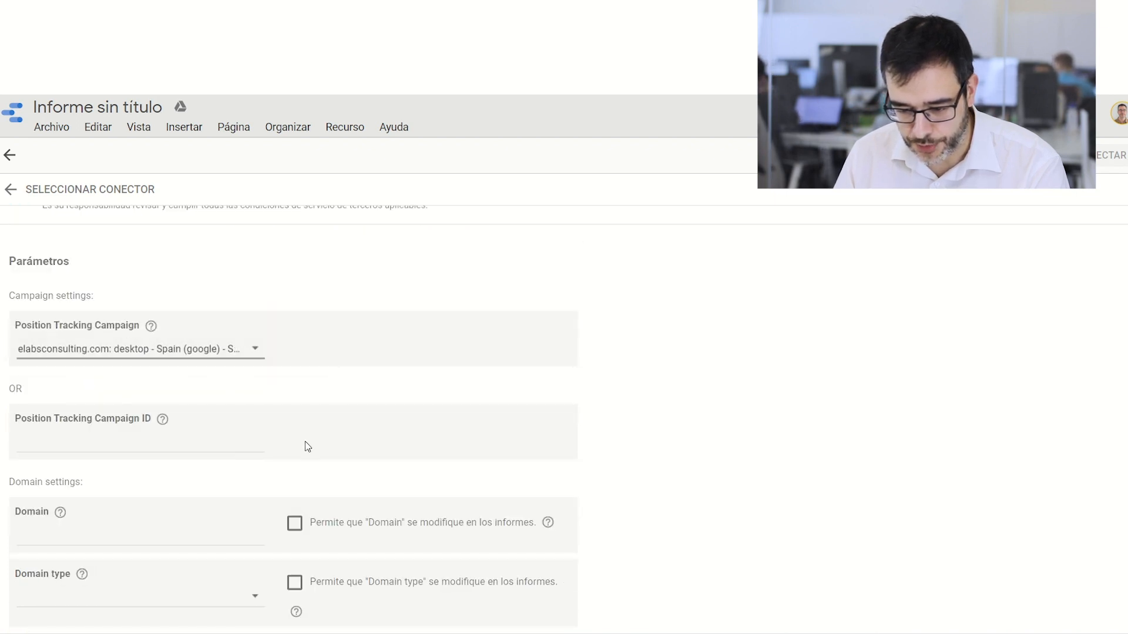
# Step: Set the connector's domain to elabsconsulting.com and its domain type to Root domain
pyautogui.scroll(-2, 289, 418)
pyautogui.scroll(-2, 212, 434)
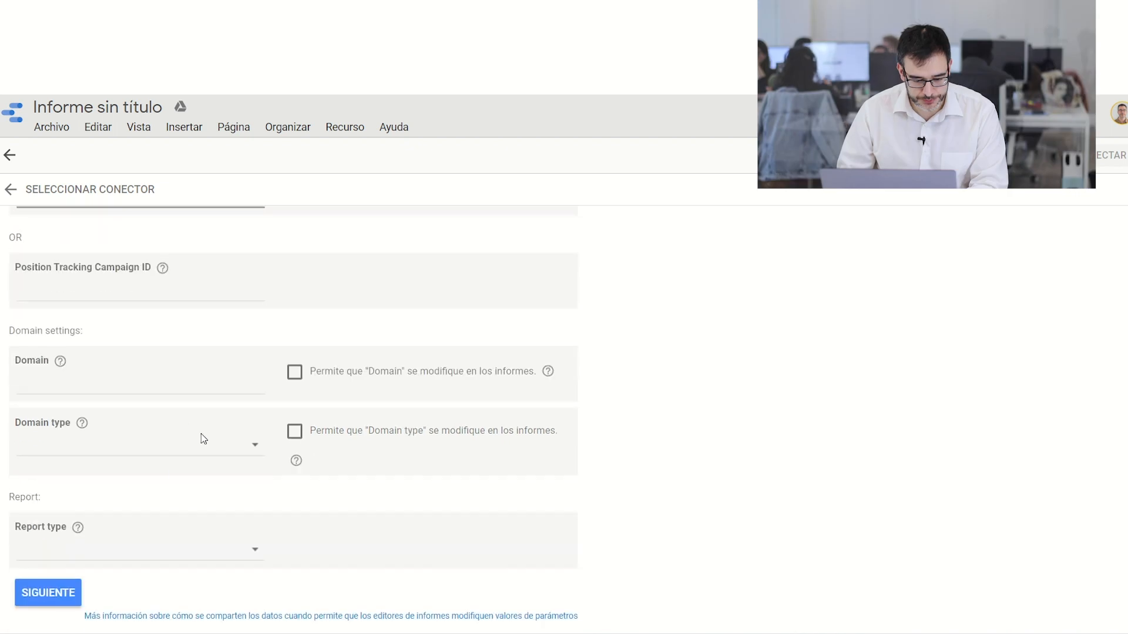
pyautogui.click(231, 379)
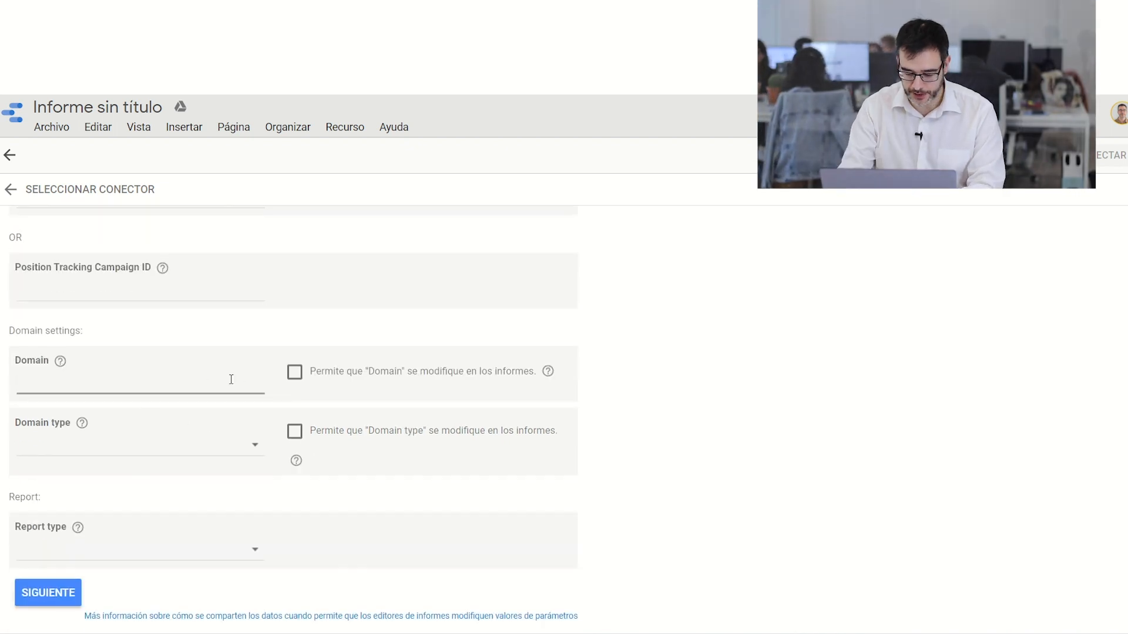
pyautogui.write('elabsconsulting.com')
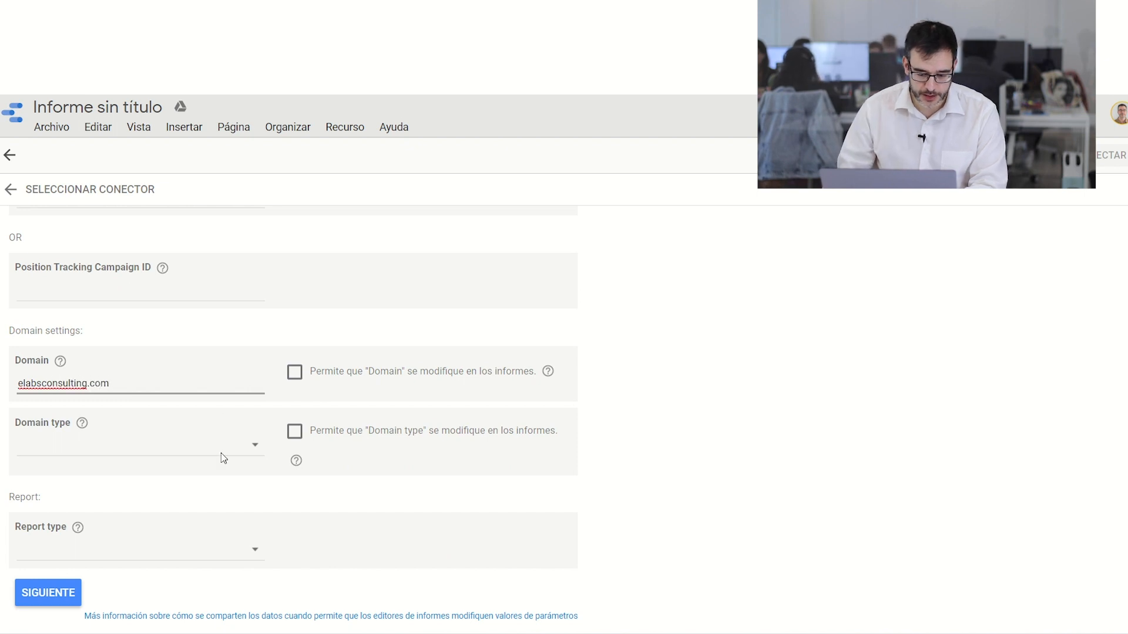
pyautogui.click(257, 454)
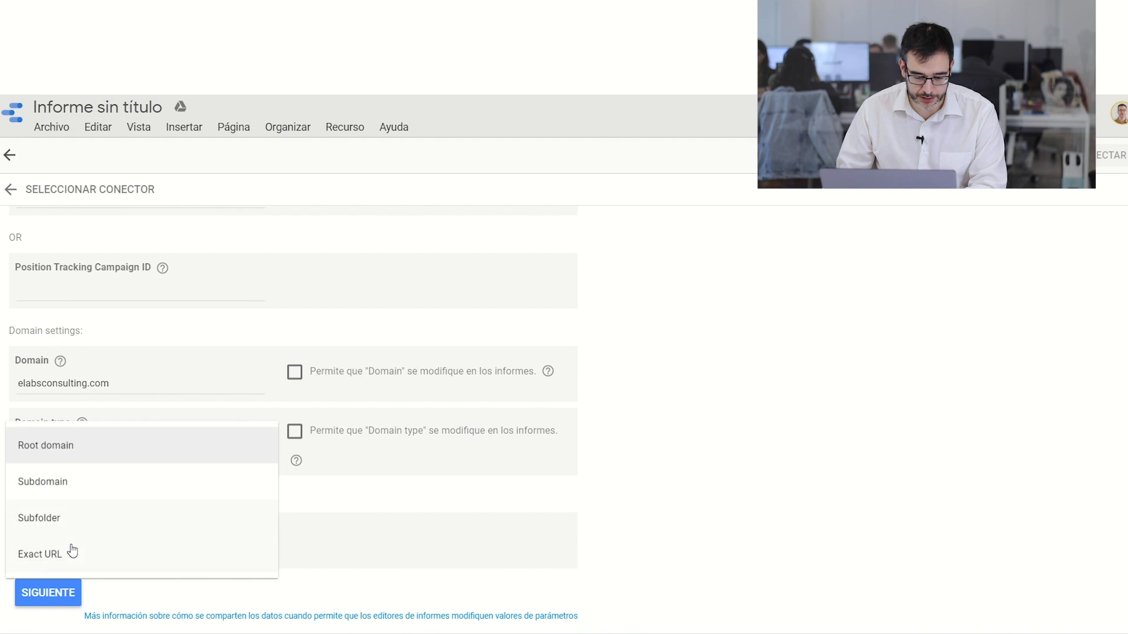
pyautogui.click(86, 458)
# Step: Set the report type to Organic positions and continue to the connector's further settings
pyautogui.click(243, 551)
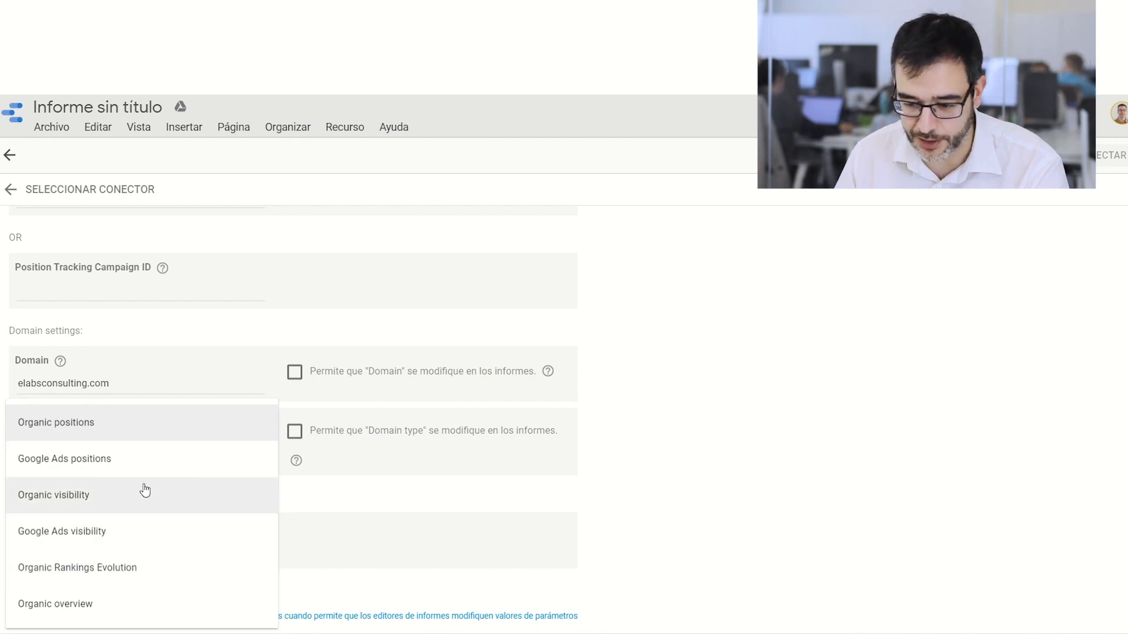
pyautogui.click(85, 424)
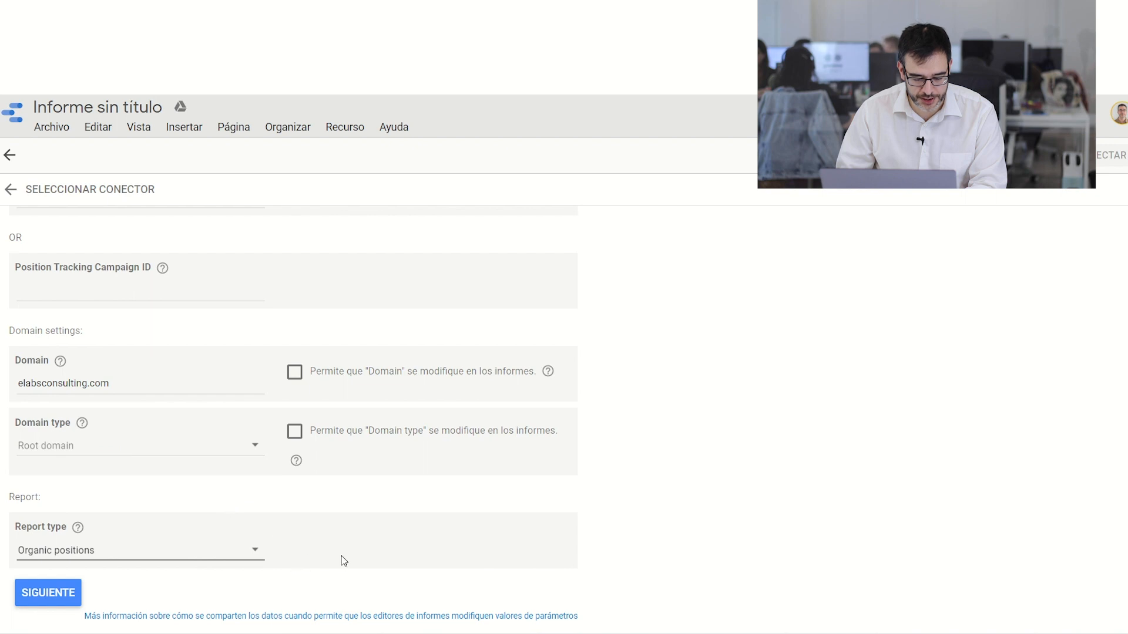
pyautogui.scroll(-1, 344, 561)
pyautogui.click(50, 594)
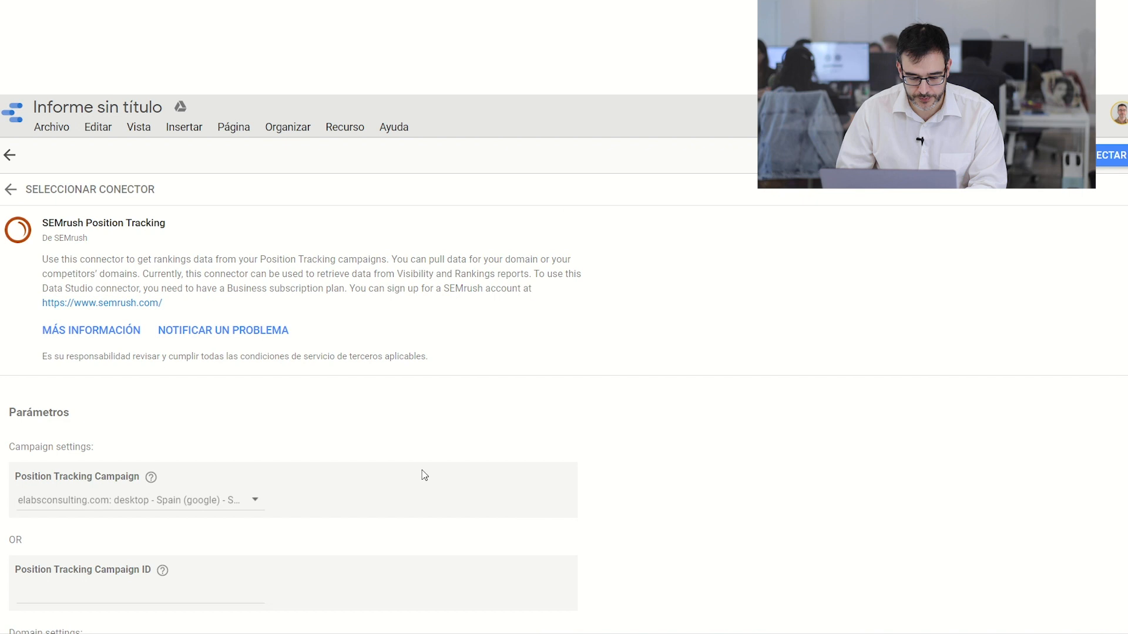
# Step: Review the connector's local pack and optional filter settings, leave them empty, and connect the SEMrush Position Tracking data source
pyautogui.scroll(-6, 368, 410)
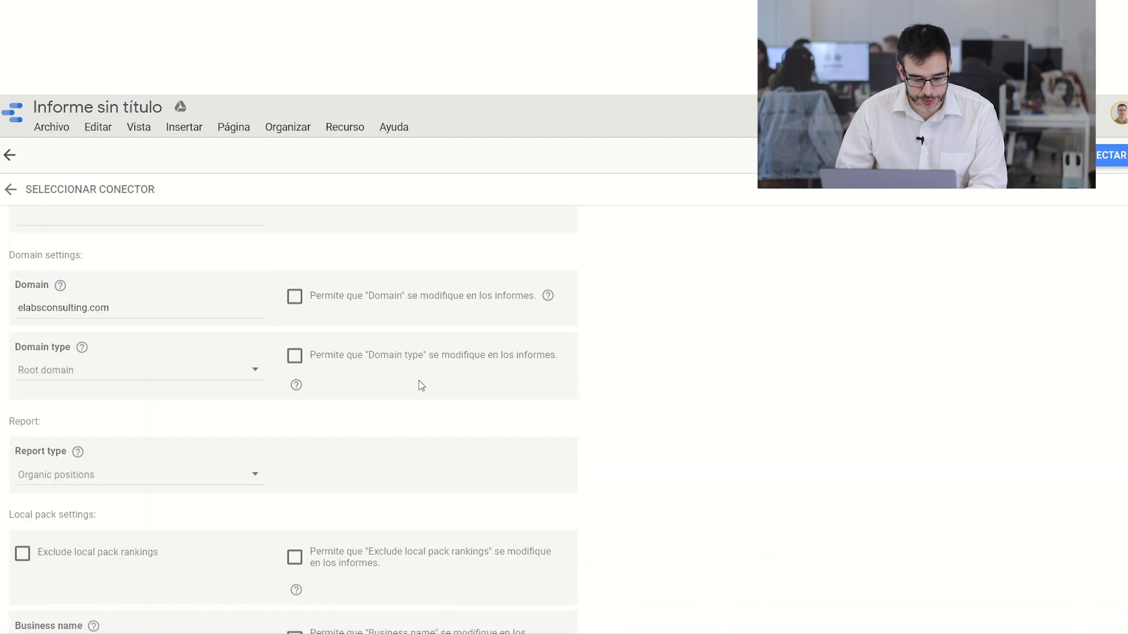
pyautogui.scroll(-1, 332, 408)
pyautogui.scroll(-5, 246, 473)
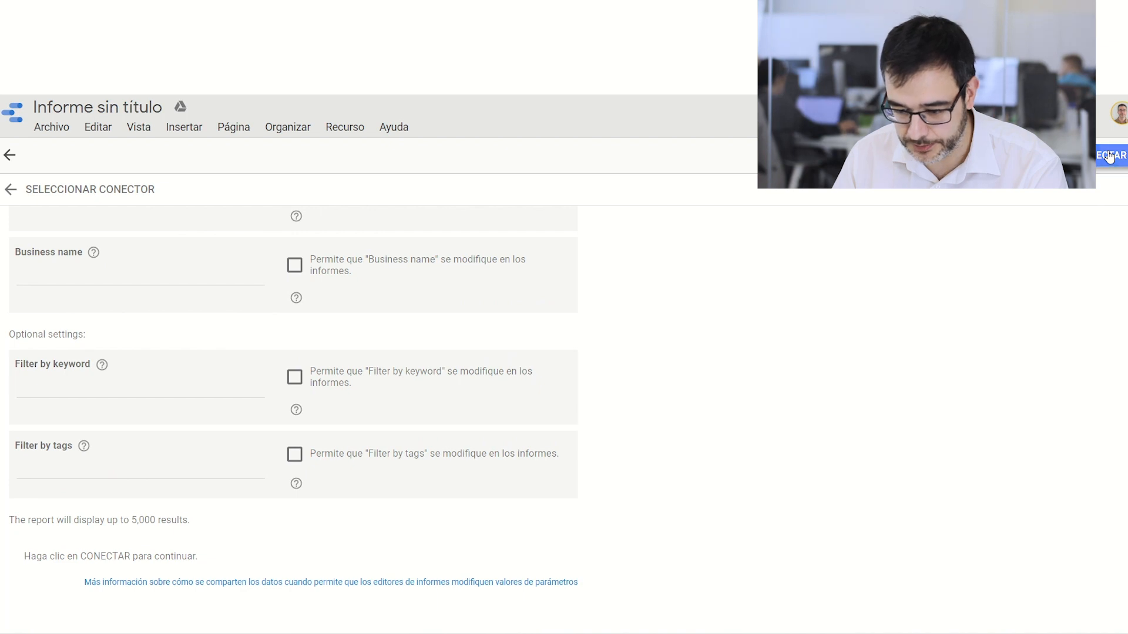
pyautogui.scroll(1, 118, 353)
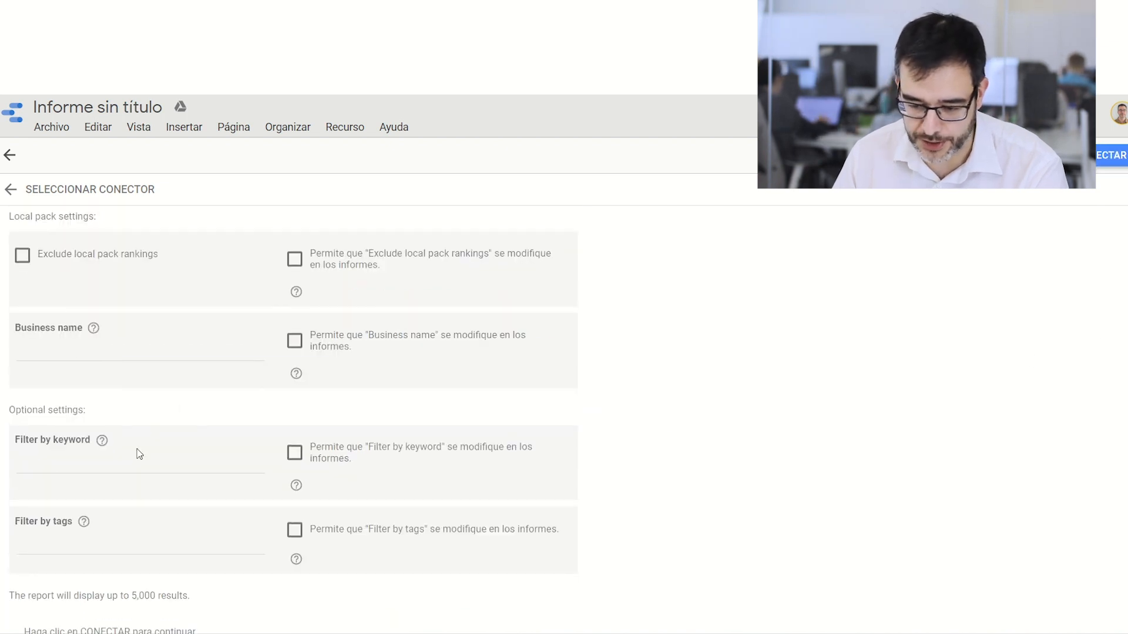
pyautogui.scroll(-1, 199, 330)
pyautogui.scroll(3, 143, 370)
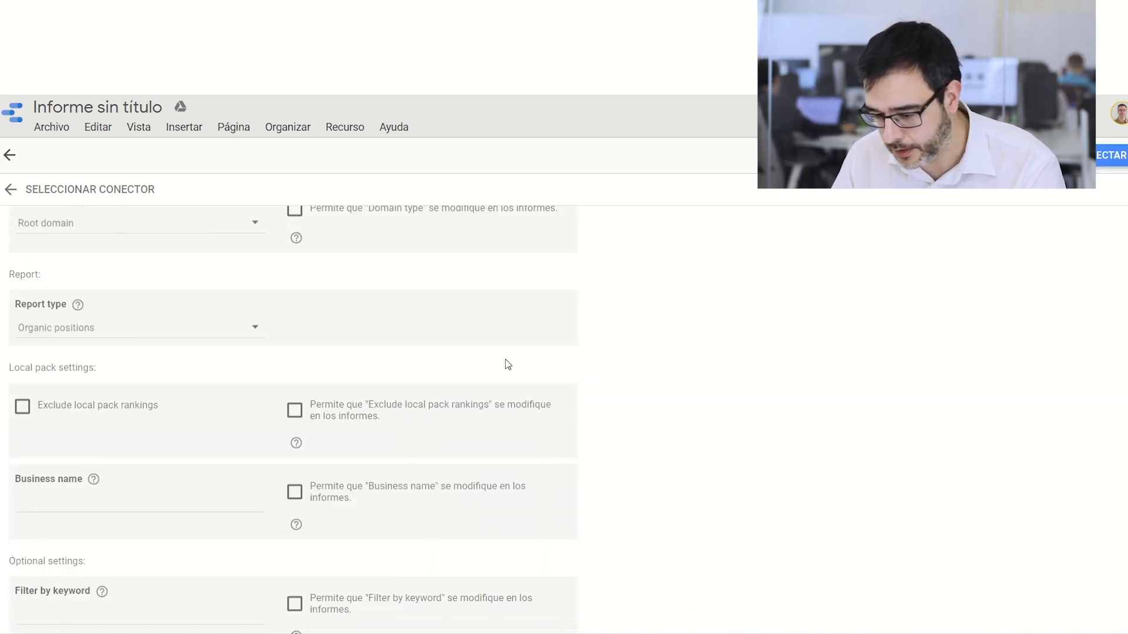
pyautogui.scroll(1, 544, 378)
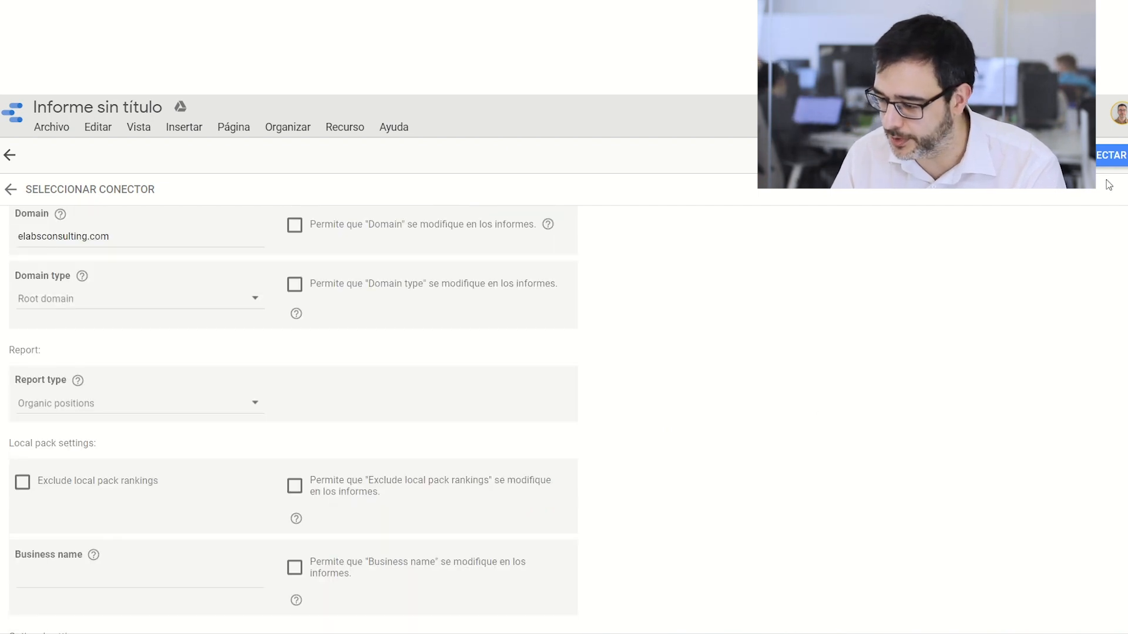
pyautogui.click(1110, 156)
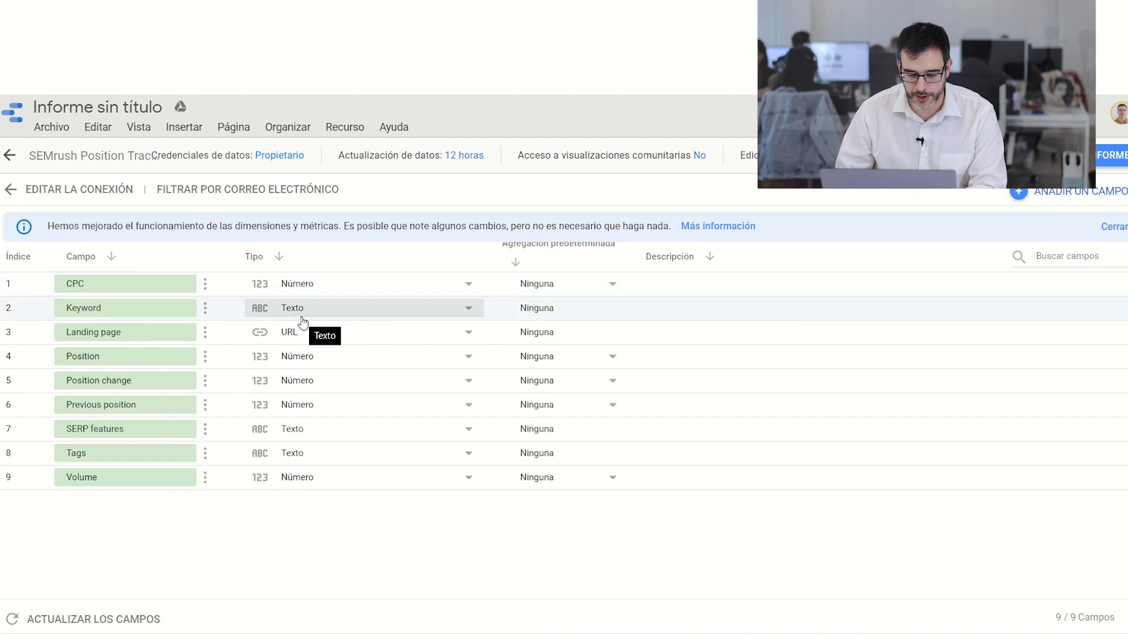
# Step: Rename the Keyword field as Query and add the SEMrush data source to the report
pyautogui.click(98, 310)
pyautogui.press('BackSpace')
pyautogui.press('BackSpace')
pyautogui.press('BackSpace')
pyautogui.press('BackSpace')
pyautogui.press('BackSpace')
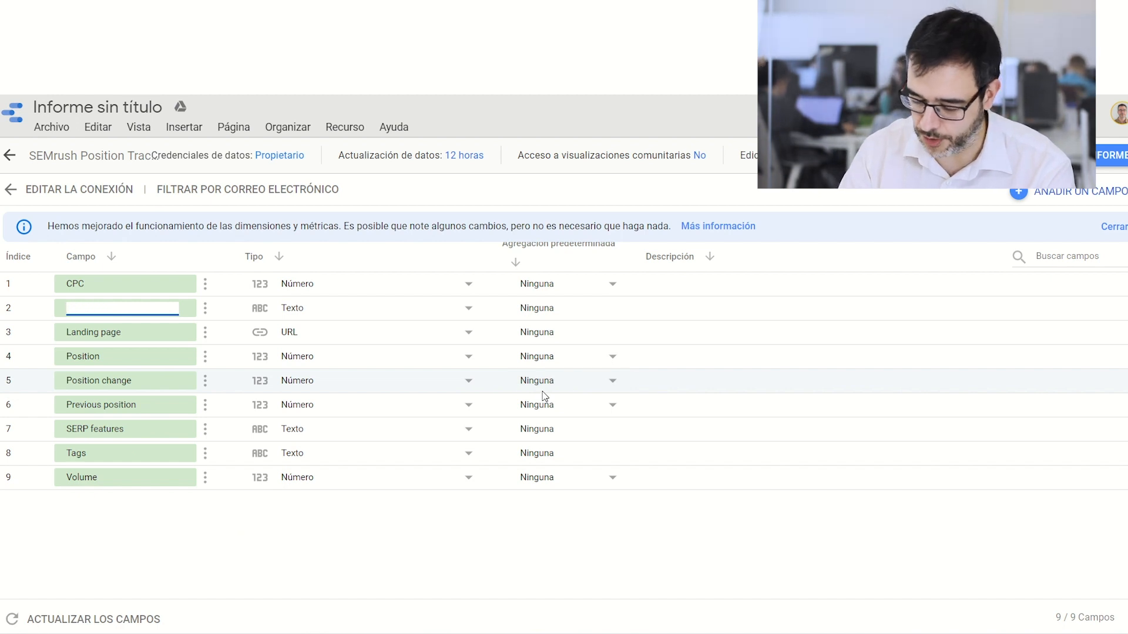
pyautogui.write('Query')
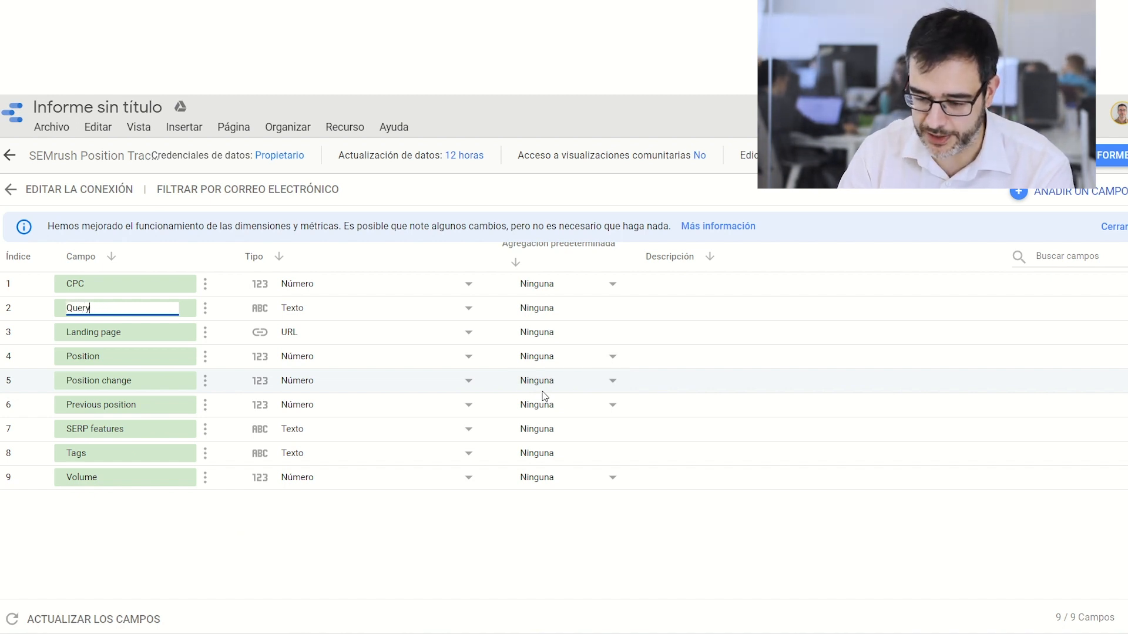
pyautogui.click(515, 529)
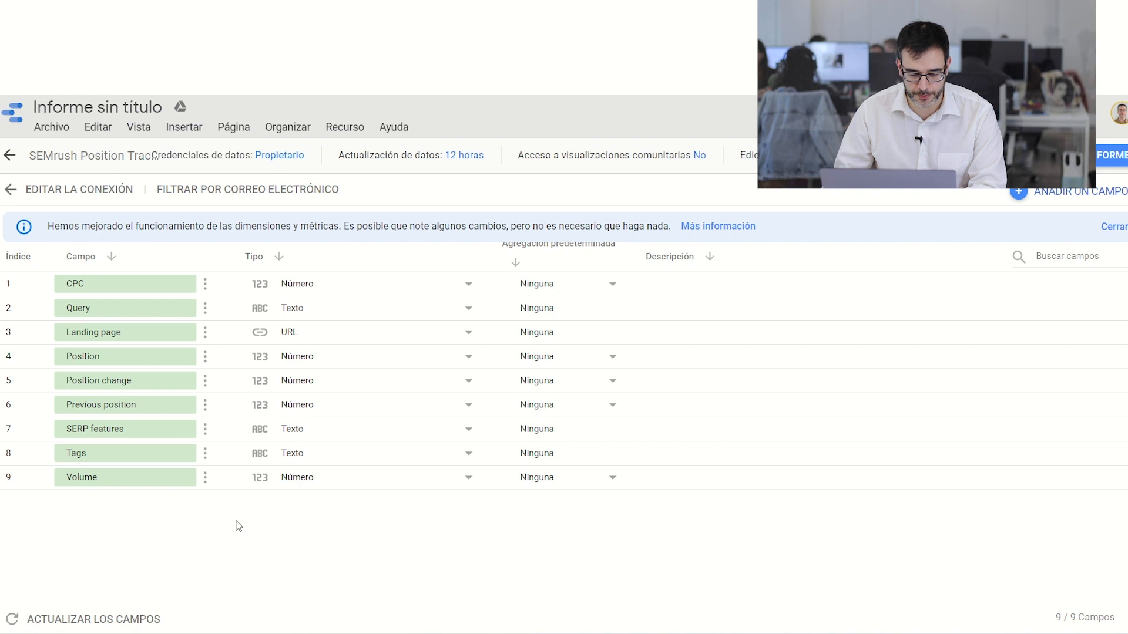
pyautogui.click(1111, 155)
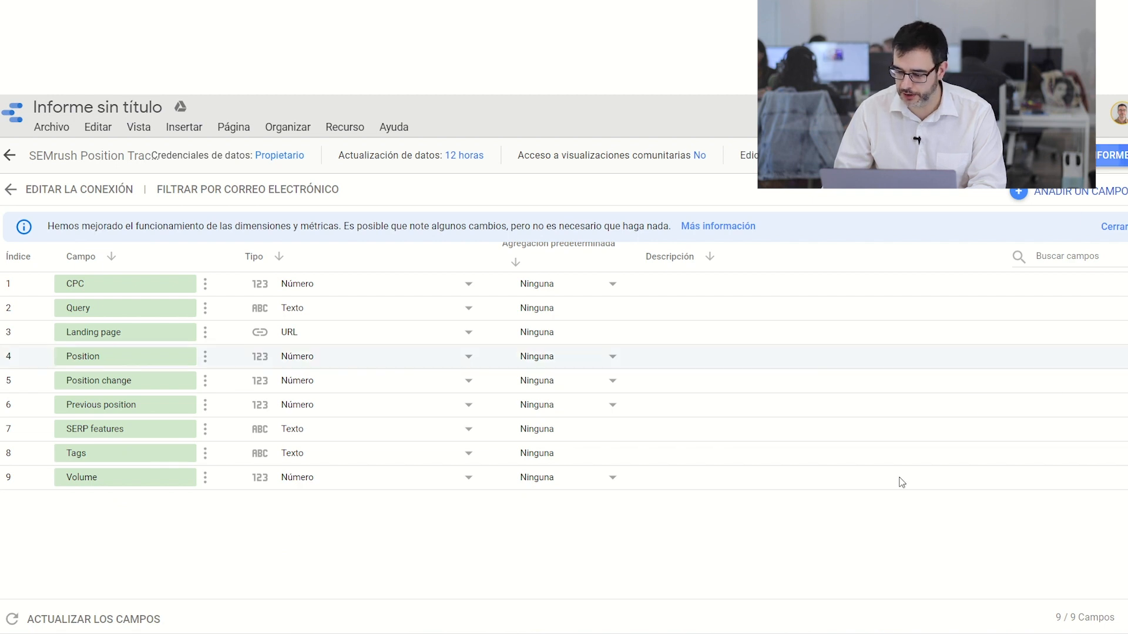
pyautogui.click(741, 450)
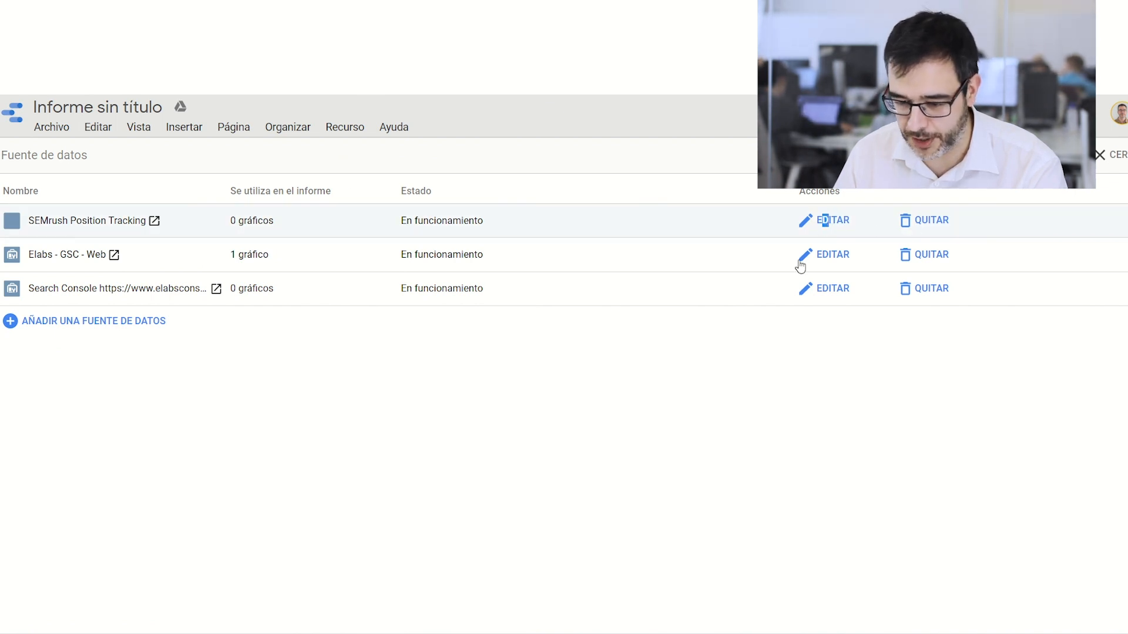
# Step: Rename the SEMrush Position Tracking data source as "Elabs - Semrush" and return to the report page
pyautogui.click(824, 221)
pyautogui.click(78, 155)
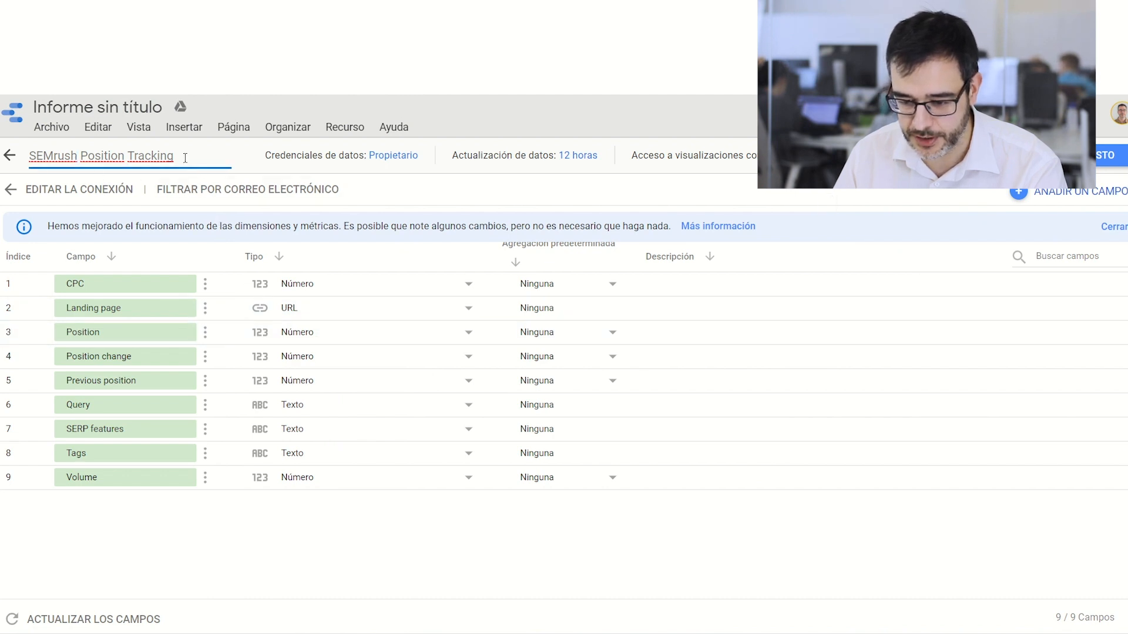
pyautogui.moveTo(74, 155); pyautogui.dragTo(66, 139)
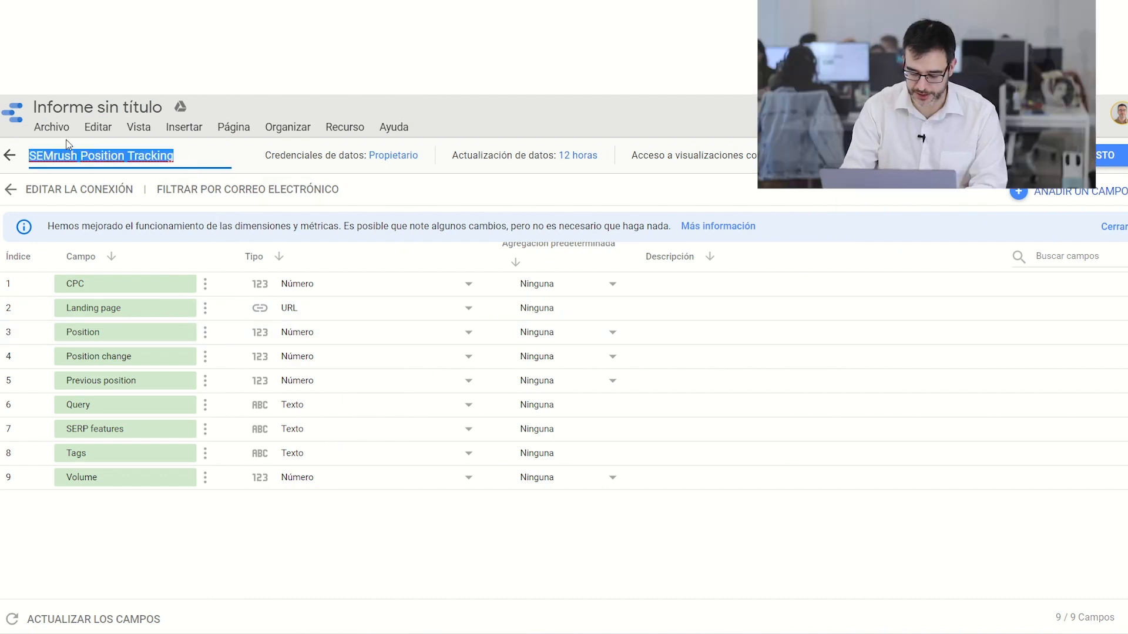
pyautogui.write('Elabs -')
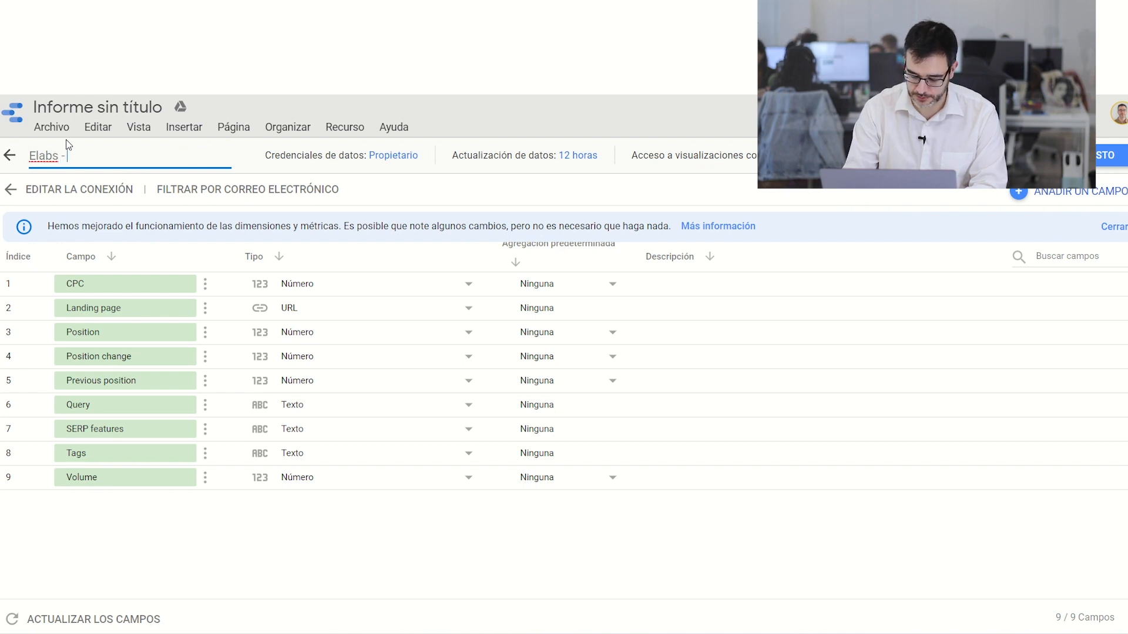
pyautogui.write(' Semrush')
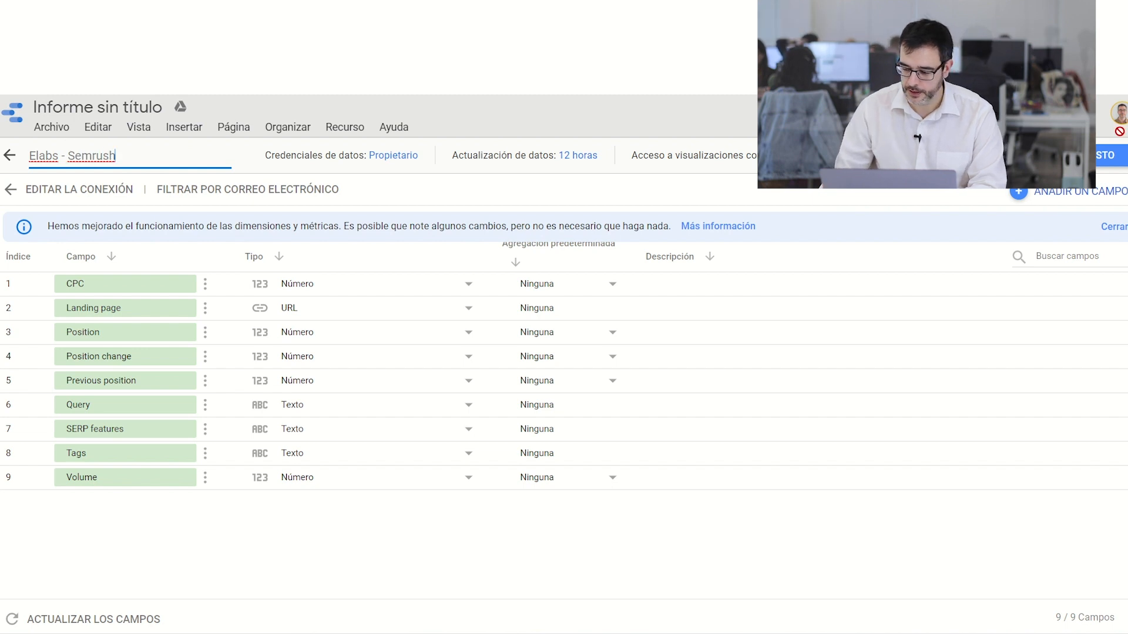
pyautogui.click(1104, 159)
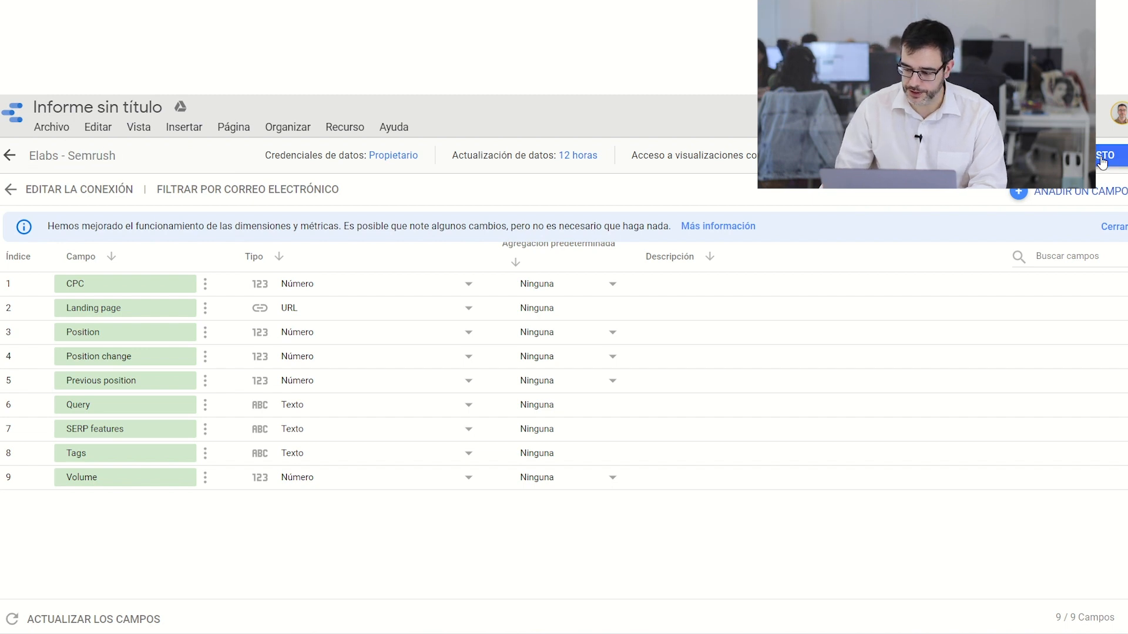
pyautogui.click(1120, 155)
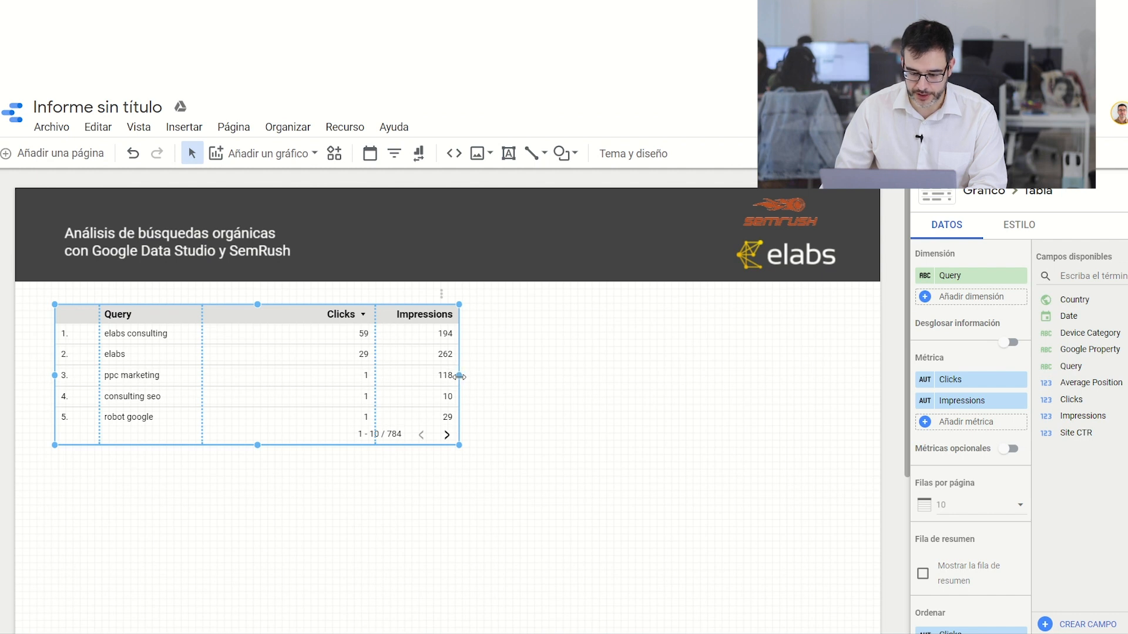
# Step: Narrow the Clicks and Impressions table and insert a second table in the free space beside it, roughly aligned with it
pyautogui.moveTo(456, 374); pyautogui.dragTo(405, 376)
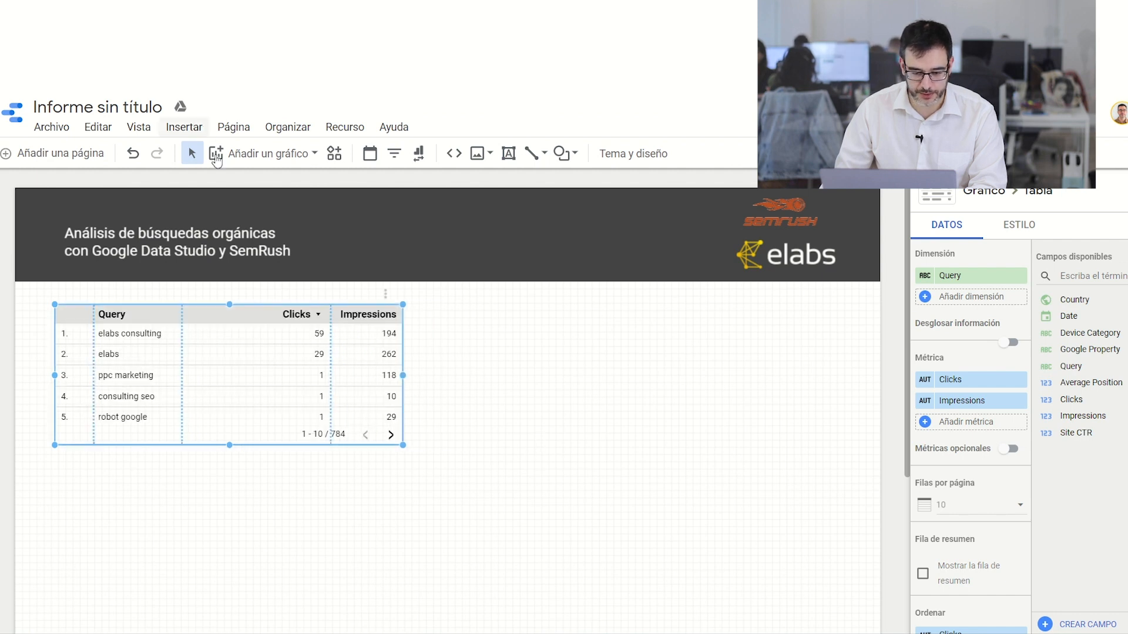
pyautogui.click(239, 154)
pyautogui.click(239, 211)
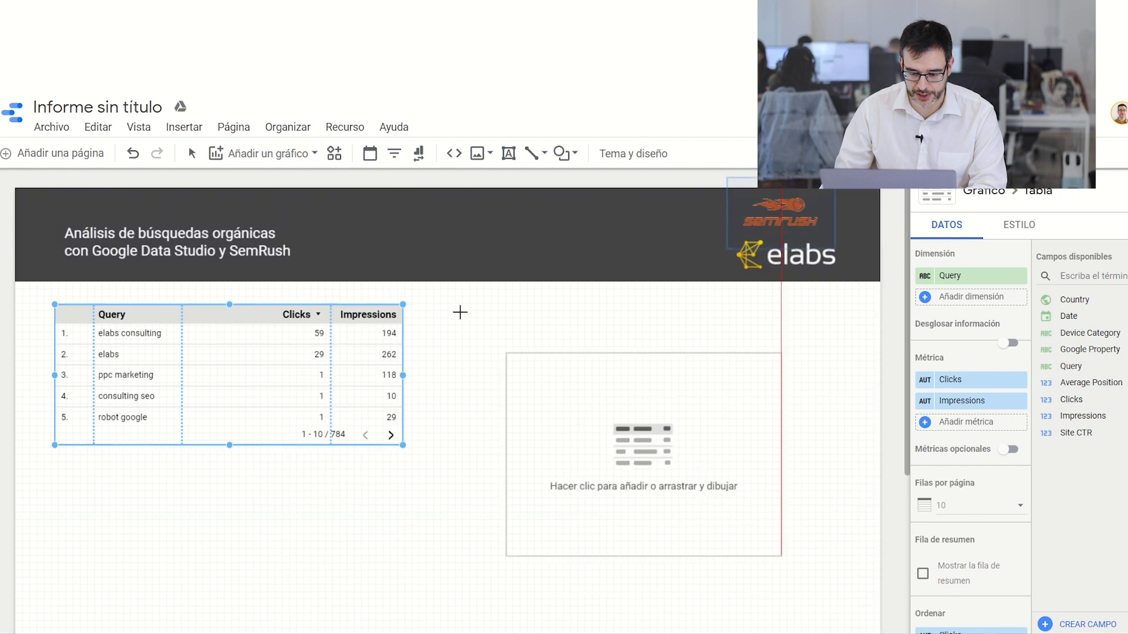
pyautogui.moveTo(438, 301); pyautogui.dragTo(800, 406)
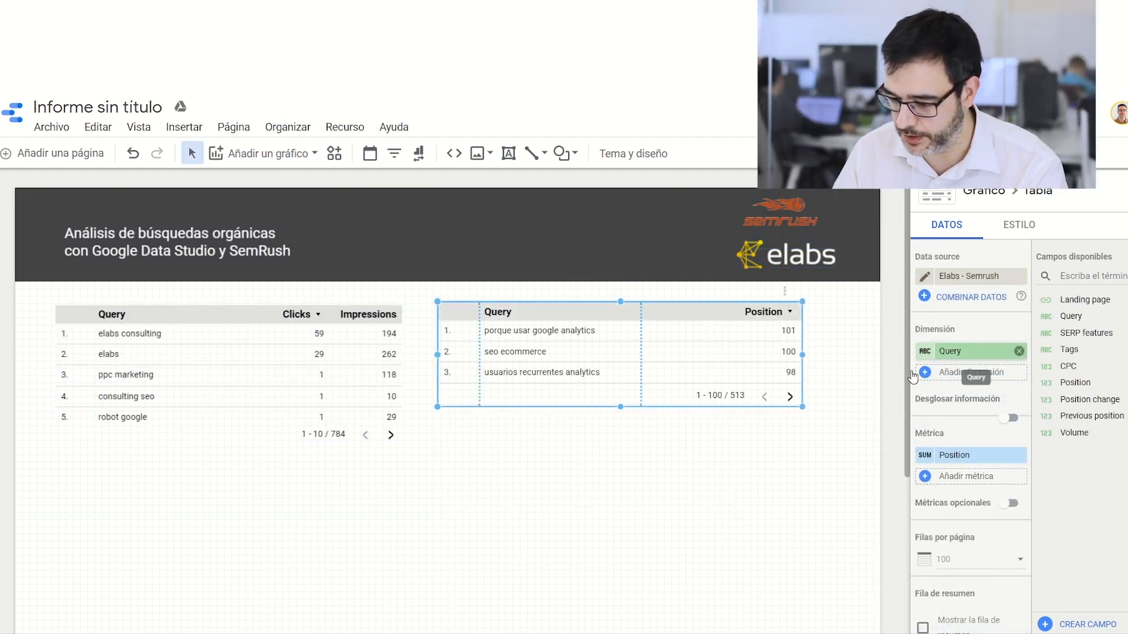
pyautogui.moveTo(800, 401); pyautogui.dragTo(803, 414)
pyautogui.moveTo(687, 317); pyautogui.dragTo(687, 302)
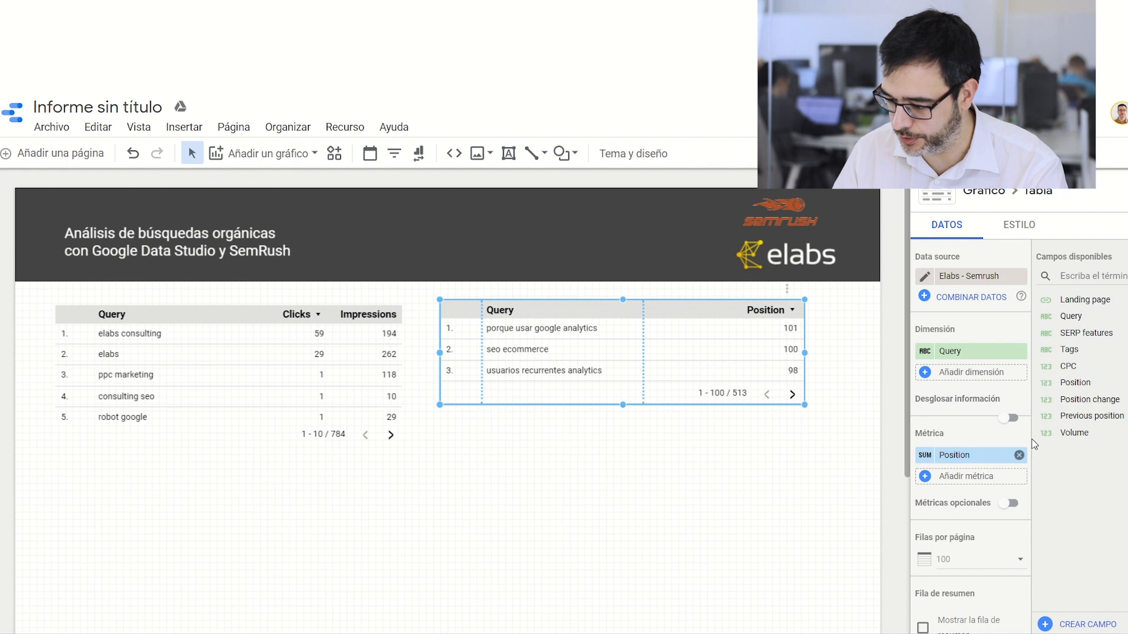
# Step: Replace the new table's Position metric with Volume
pyautogui.moveTo(1065, 432); pyautogui.dragTo(957, 477)
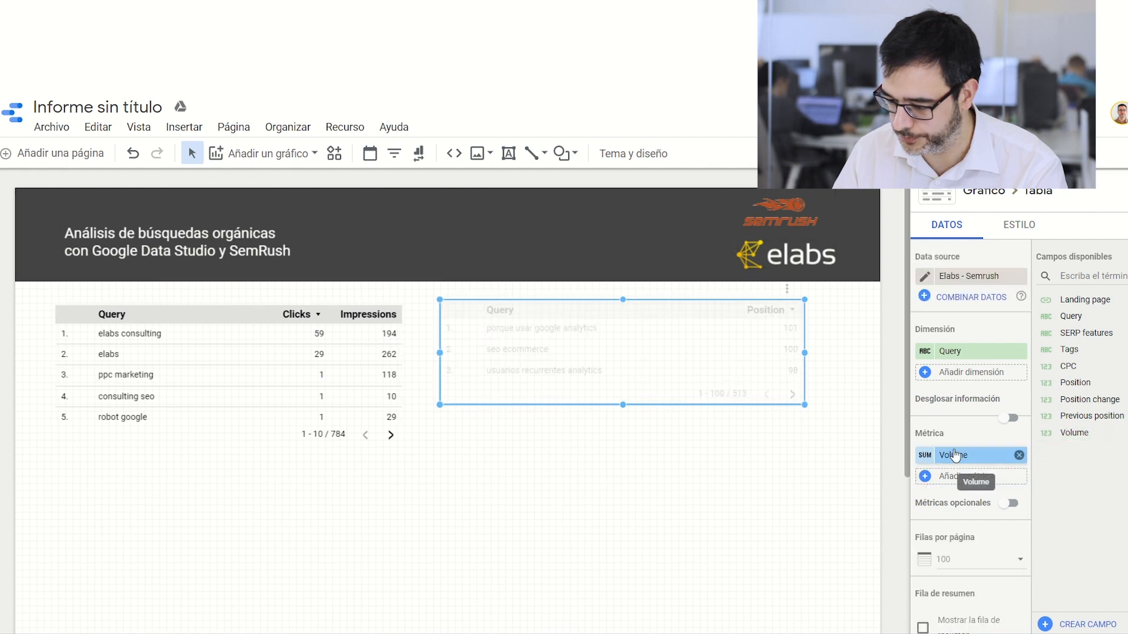